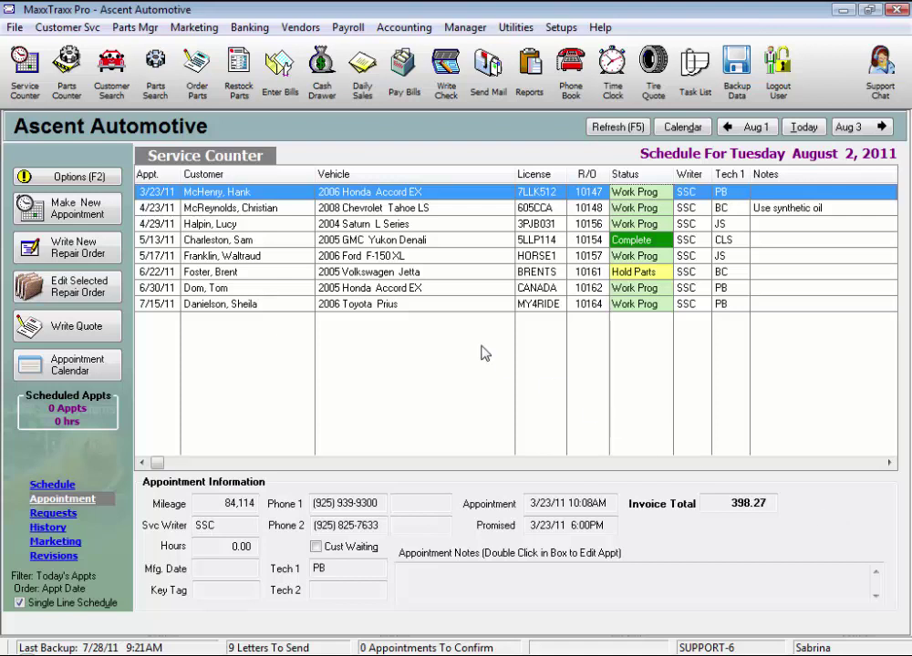
Open the Part Price Matrix list from the Parts Mgr menu
{"action": "left_click", "coordinate": [136, 29]}
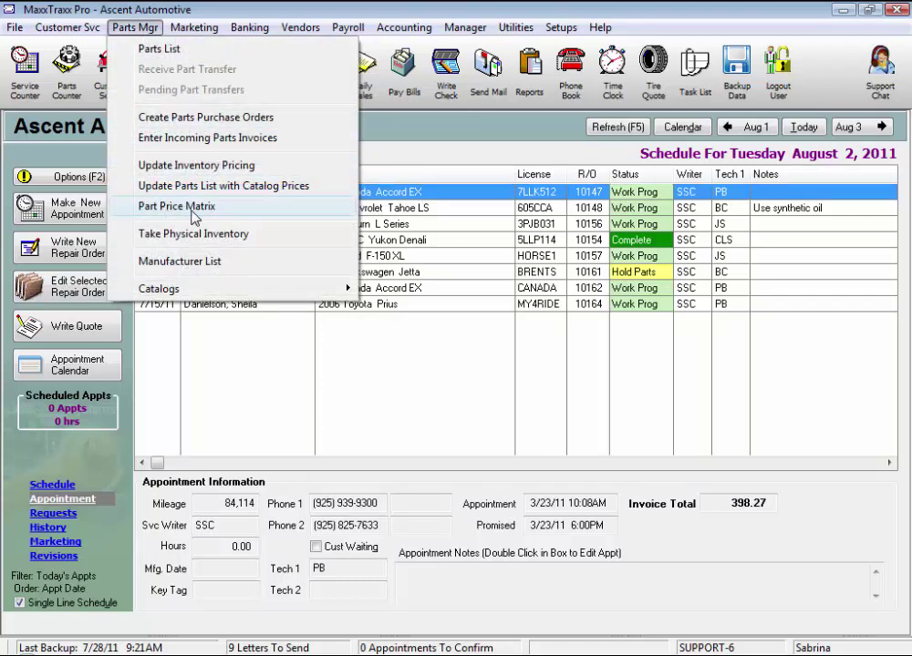
{"action": "left_click", "coordinate": [162, 208]}
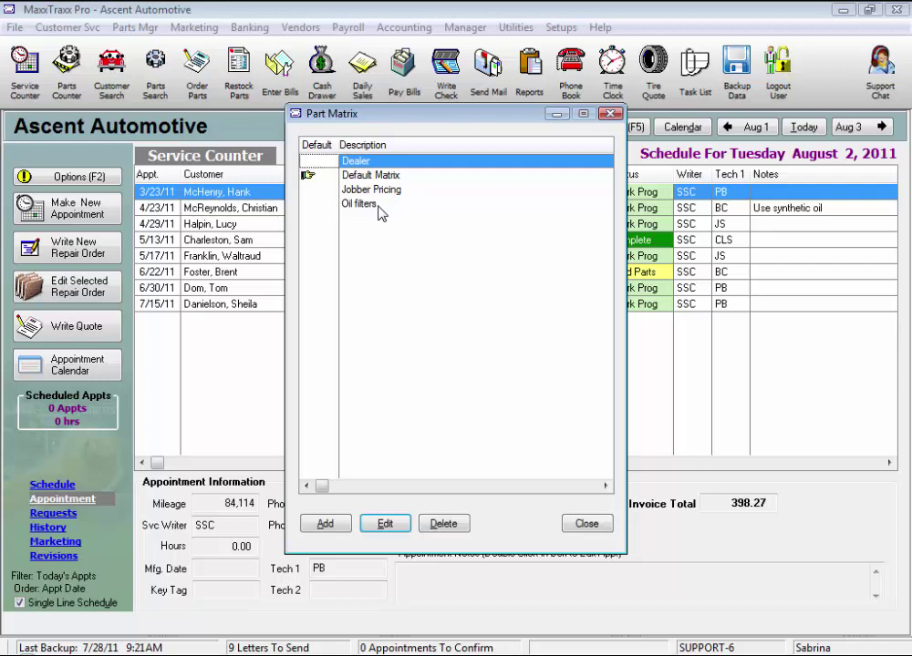
Add a new part price matrix with the description 'Carquest'
{"action": "left_click", "coordinate": [325, 525]}
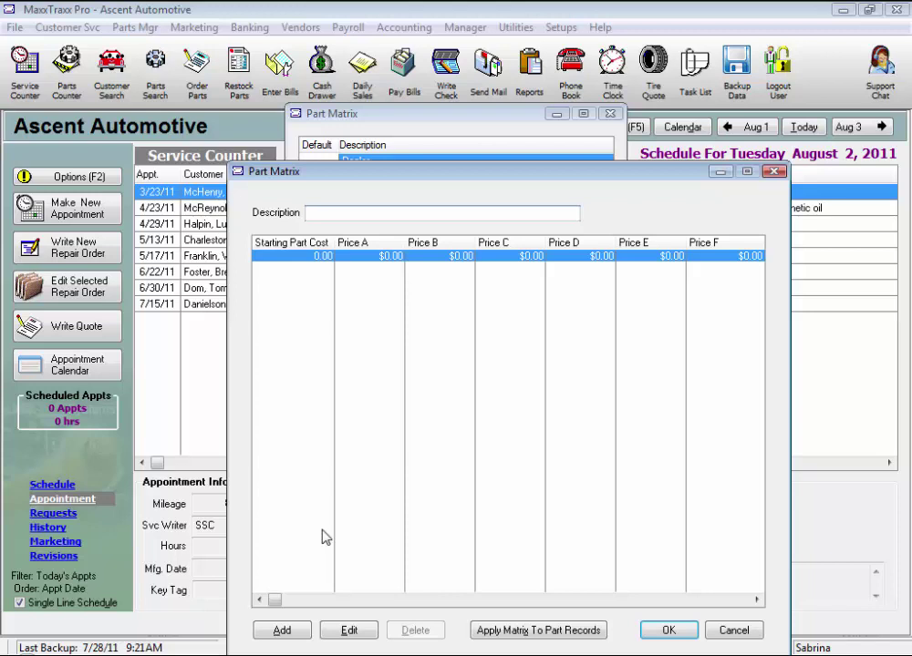
{"action": "type", "text": "Carquest"}
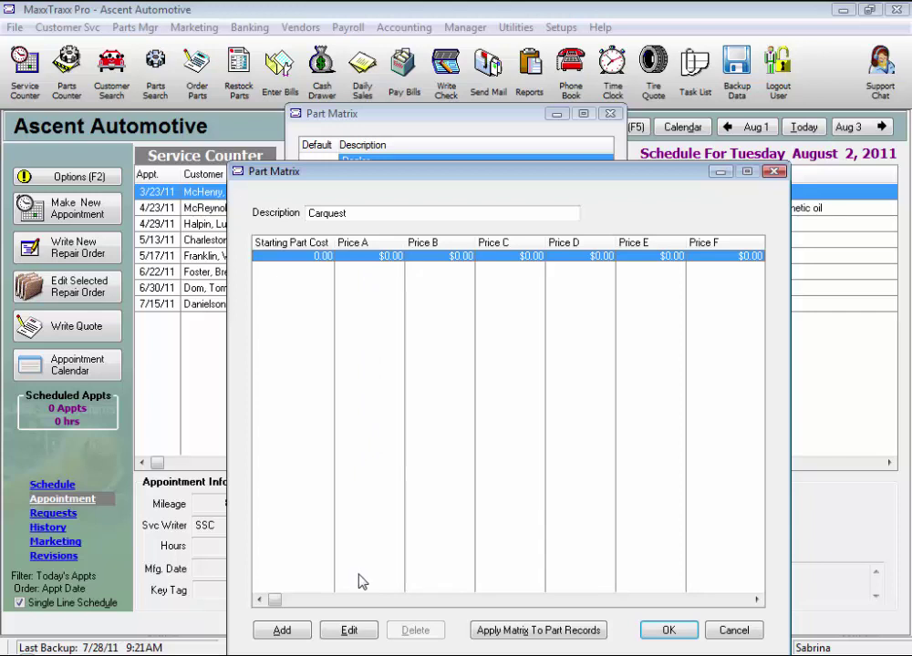
Edit Carquest's first price row and switch Price A to a profit-margin percentage
{"action": "left_click", "coordinate": [349, 630]}
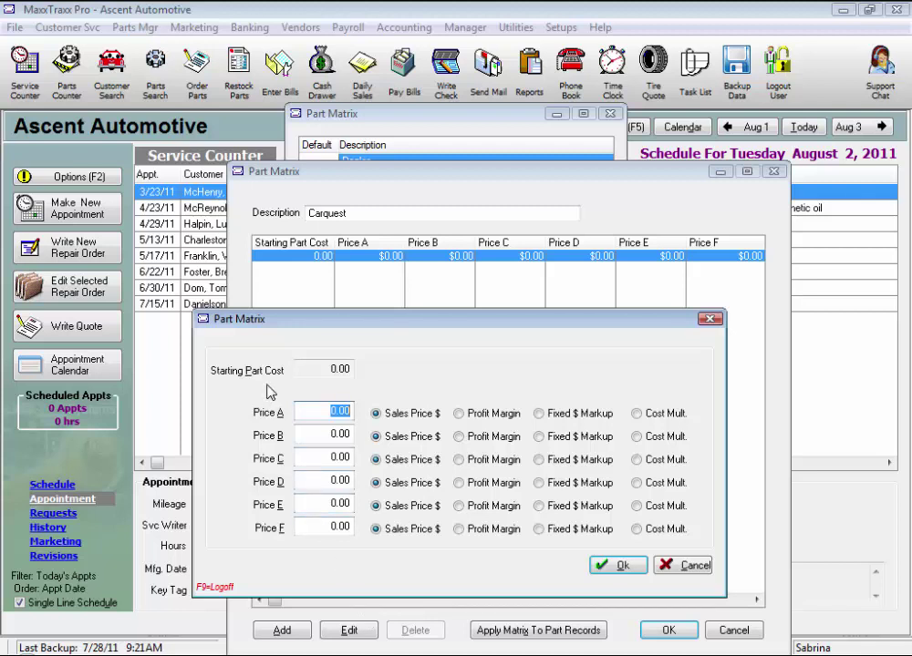
{"action": "left_click", "coordinate": [321, 370]}
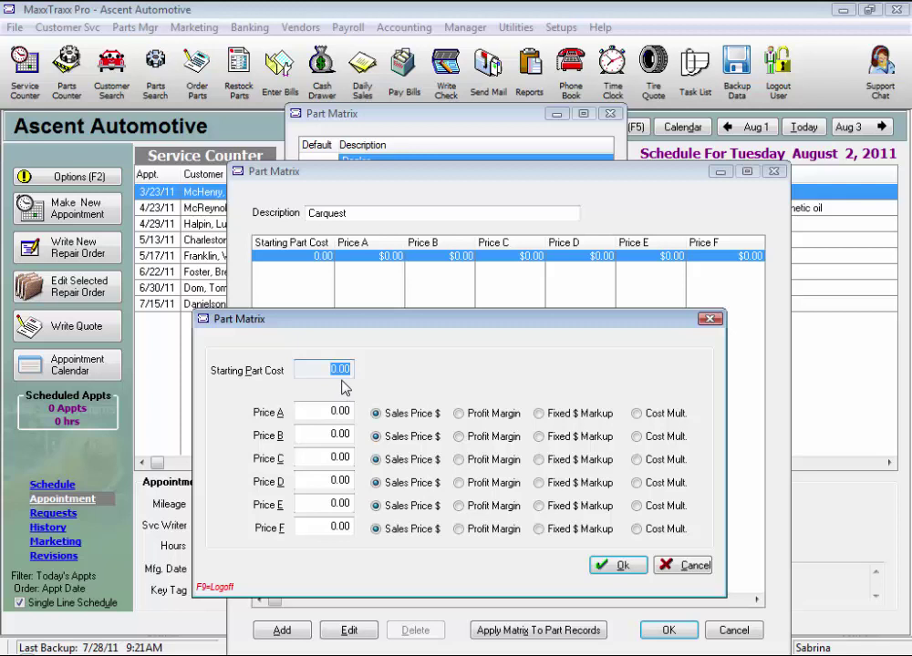
{"action": "key", "text": "Tab"}
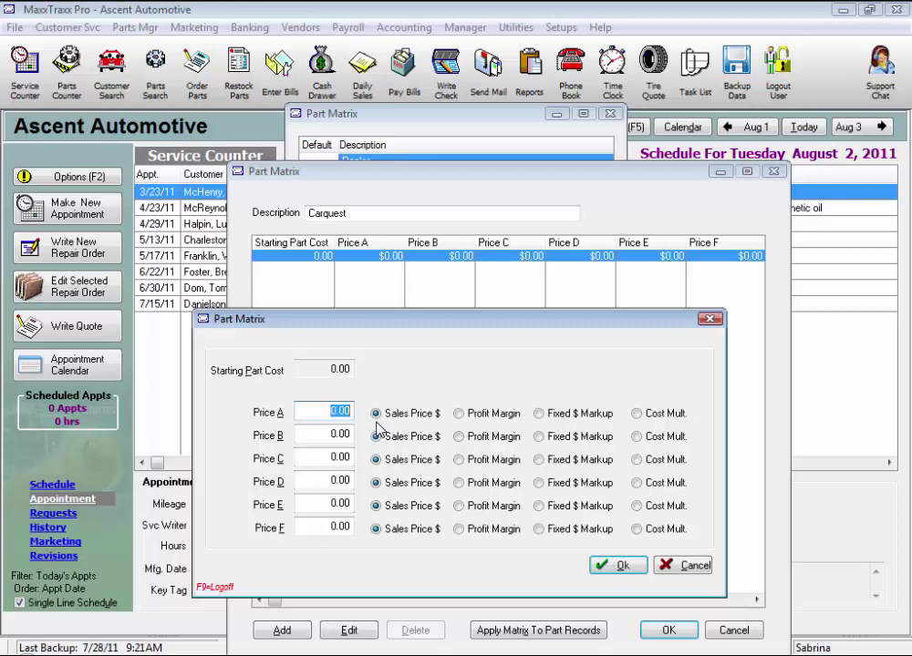
{"action": "left_click", "coordinate": [458, 414]}
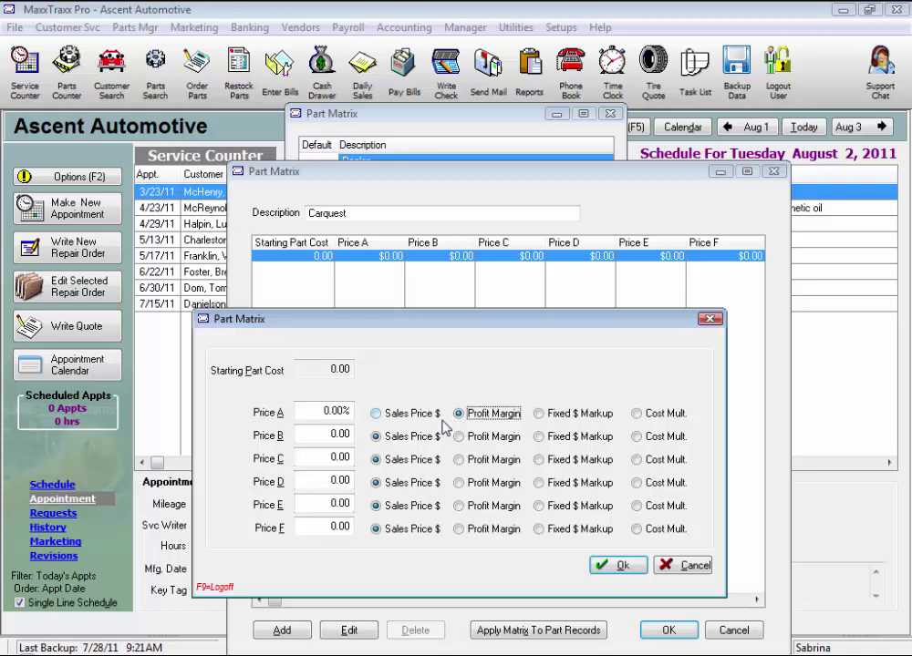
Enter 60% as Price A's profit margin on the first row
{"action": "left_click", "coordinate": [311, 413]}
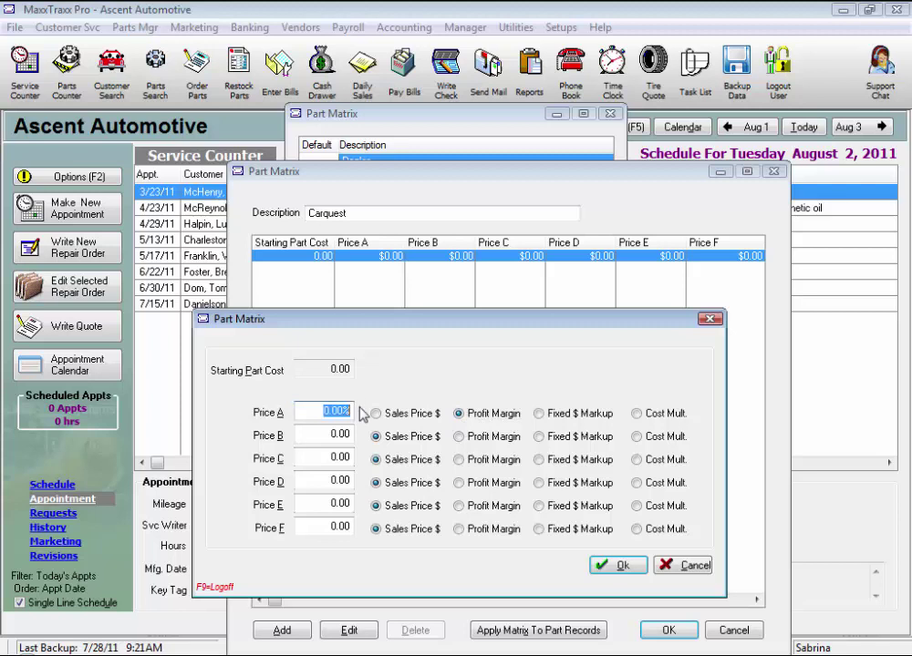
{"action": "type", "text": "60"}
{"action": "key", "text": "Tab"}
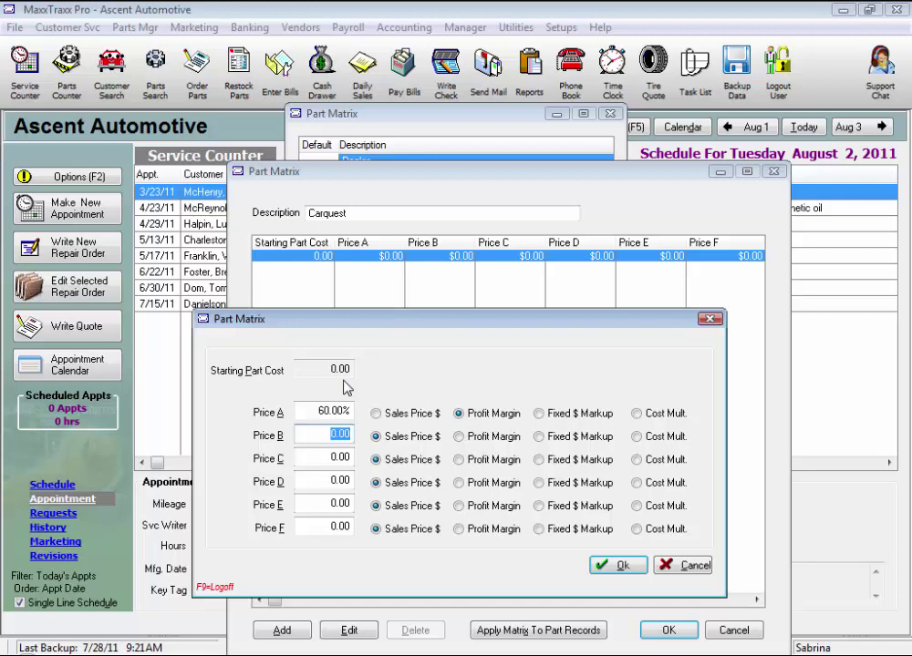
Make Price B a 50% profit margin and save the first row
{"action": "left_click", "coordinate": [321, 411]}
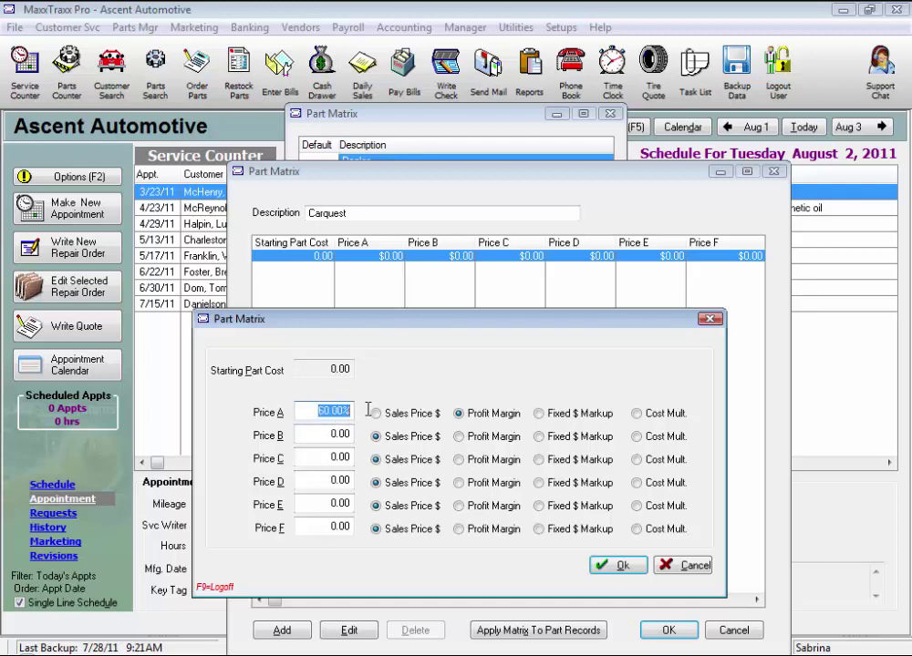
{"action": "left_click", "coordinate": [315, 434]}
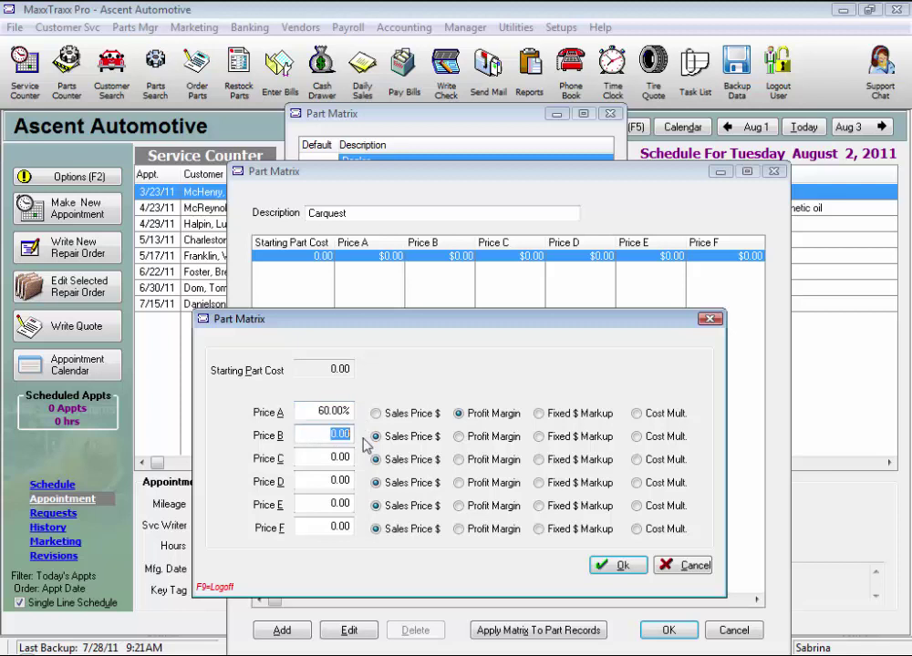
{"action": "left_click", "coordinate": [459, 437]}
{"action": "left_click", "coordinate": [308, 433]}
{"action": "left_click_drag", "start_coordinate": [307, 433], "coordinate": [378, 437]}
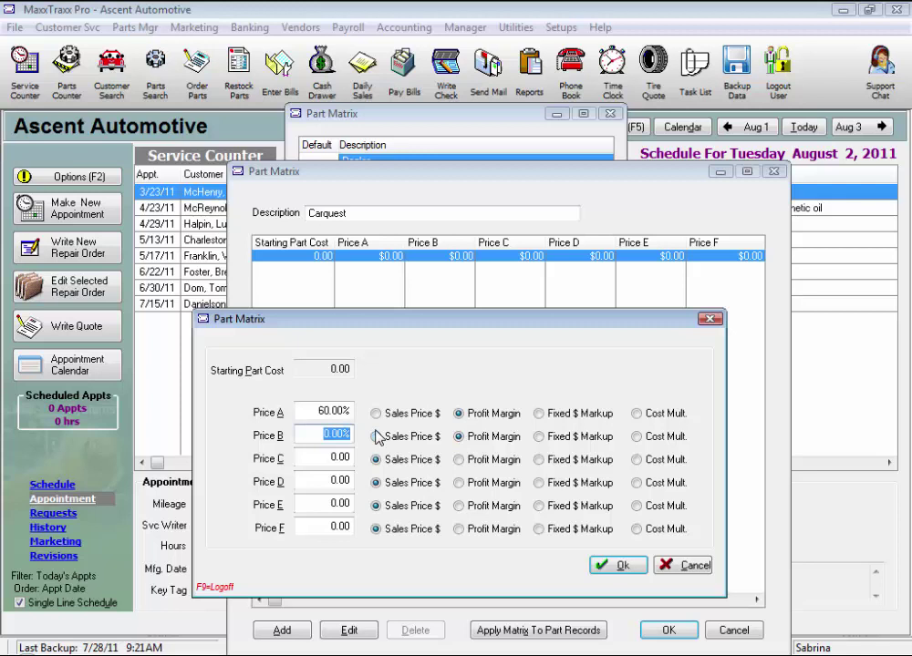
{"action": "type", "text": "50"}
{"action": "key", "text": "Tab"}
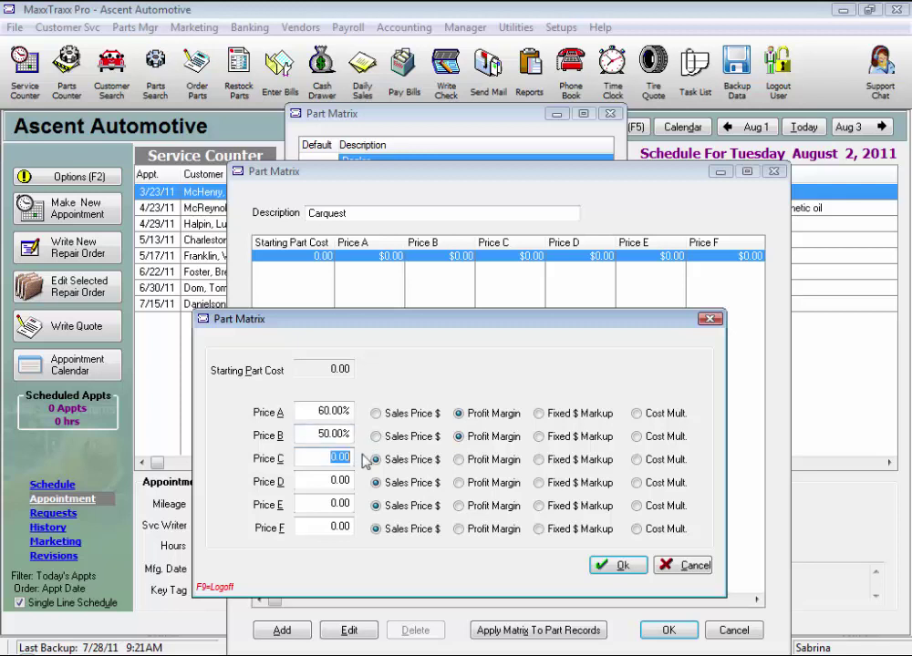
{"action": "left_click", "coordinate": [631, 568]}
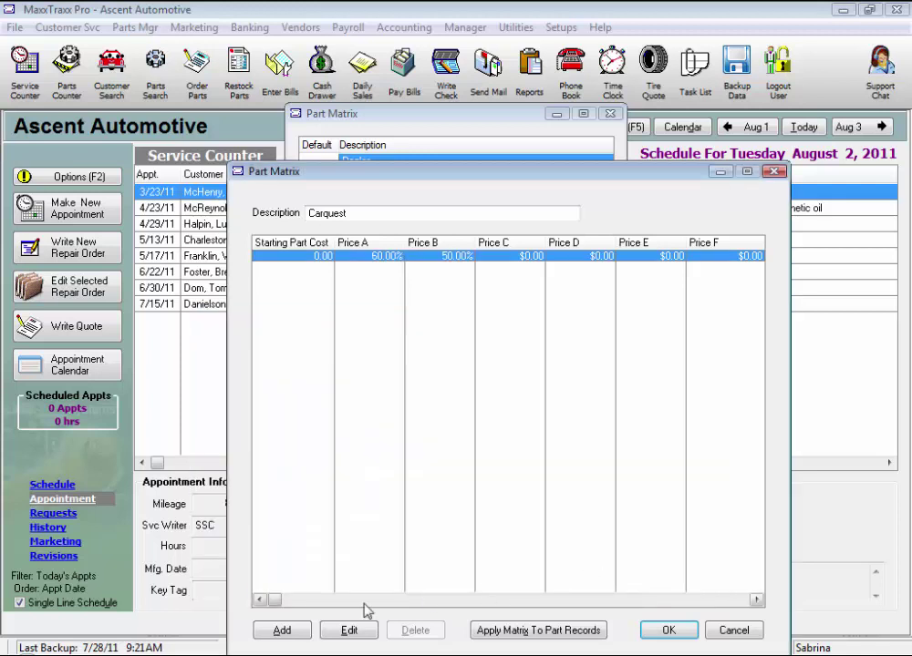
Add a second price tier starting at part cost 5.00
{"action": "left_click", "coordinate": [283, 631]}
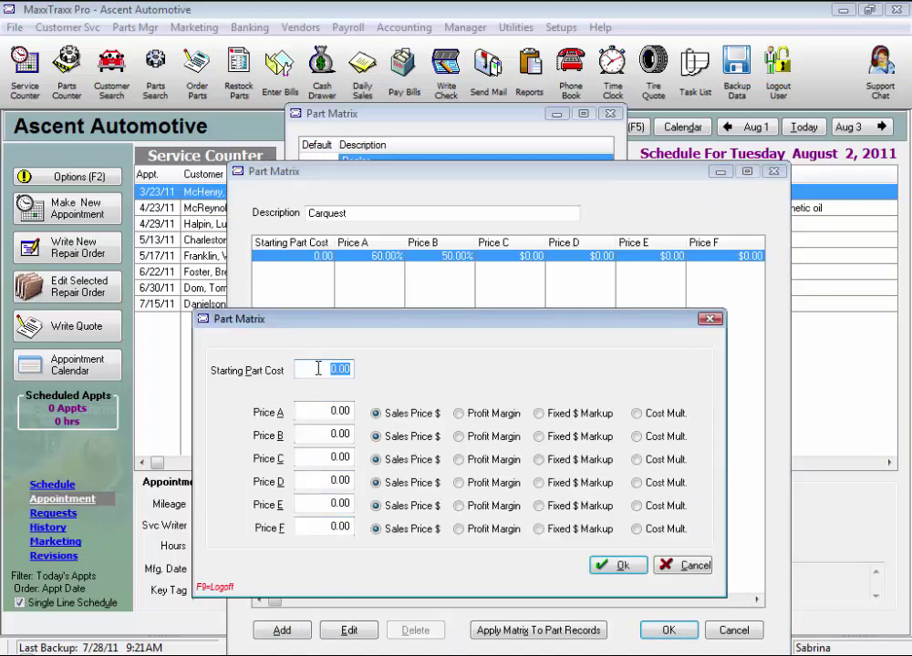
{"action": "left_click", "coordinate": [318, 368]}
{"action": "double_click", "coordinate": [318, 368]}
{"action": "type", "text": "5"}
{"action": "key", "text": "Tab"}
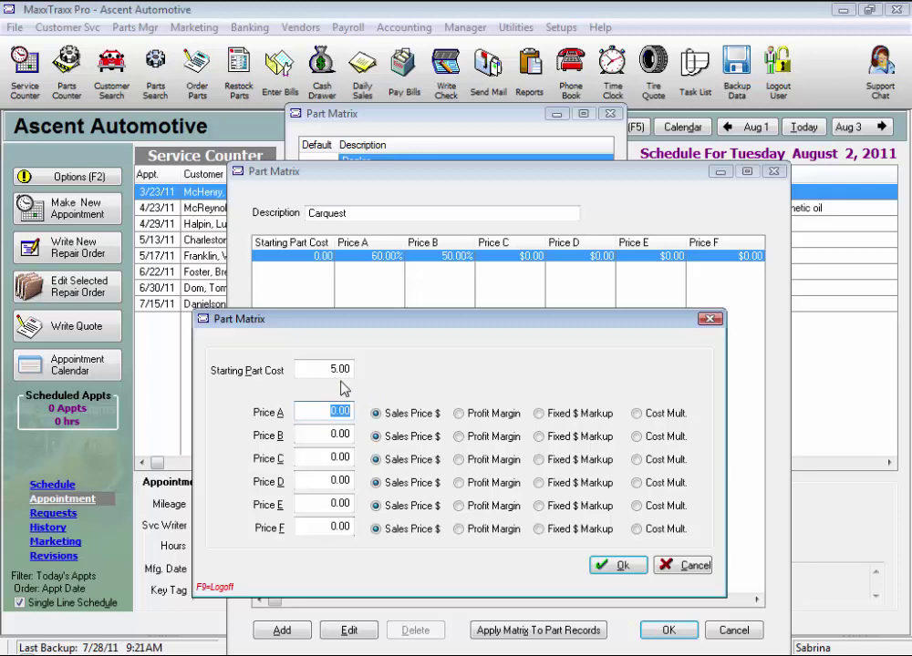
Give the 5.00 tier Price A 55% and Price B 45% profit margins, and save it
{"action": "type", "text": "55"}
{"action": "key", "text": "Tab"}
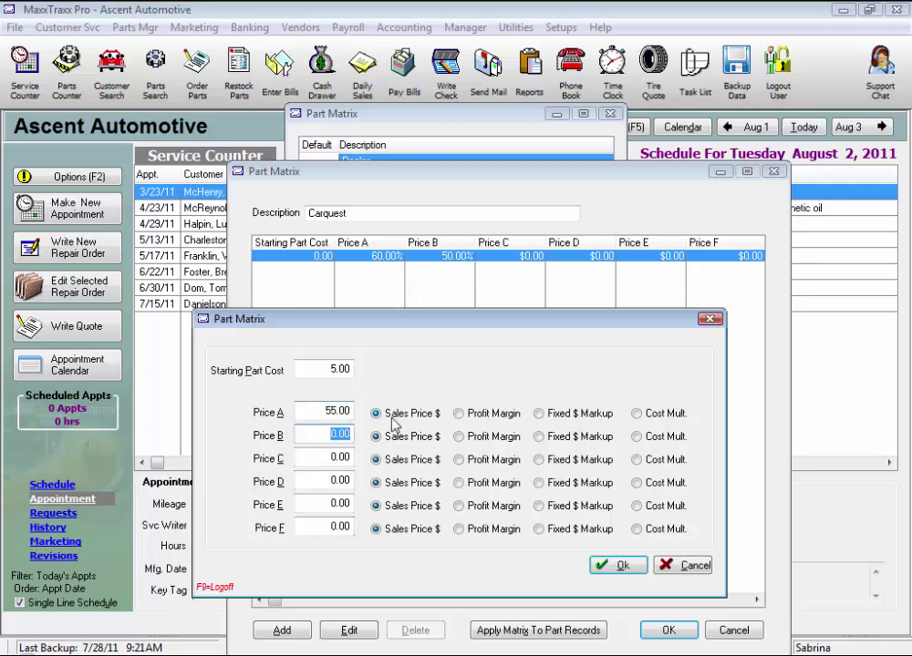
{"action": "left_click", "coordinate": [458, 414]}
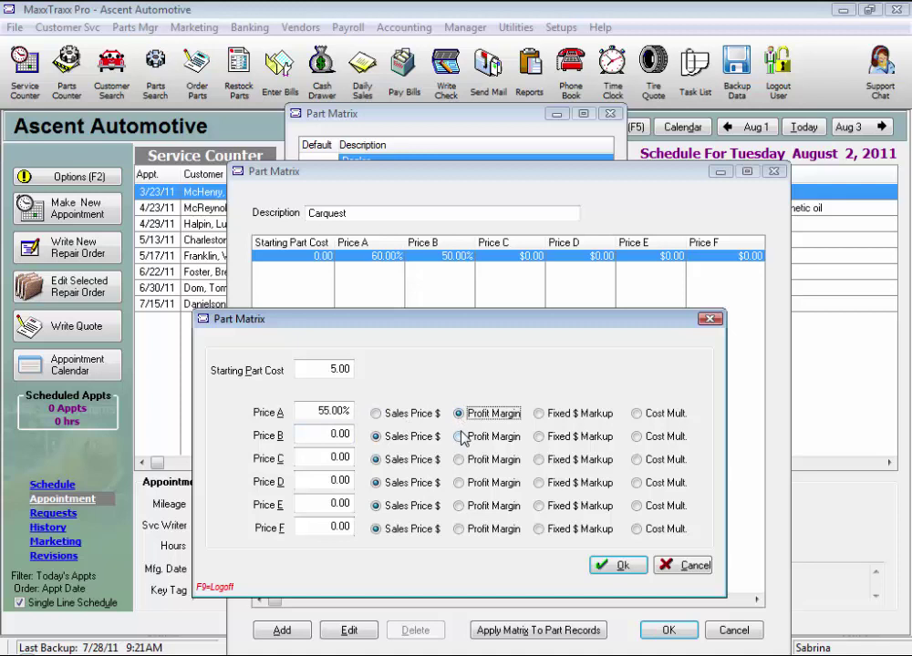
{"action": "left_click", "coordinate": [459, 437]}
{"action": "left_click", "coordinate": [346, 433]}
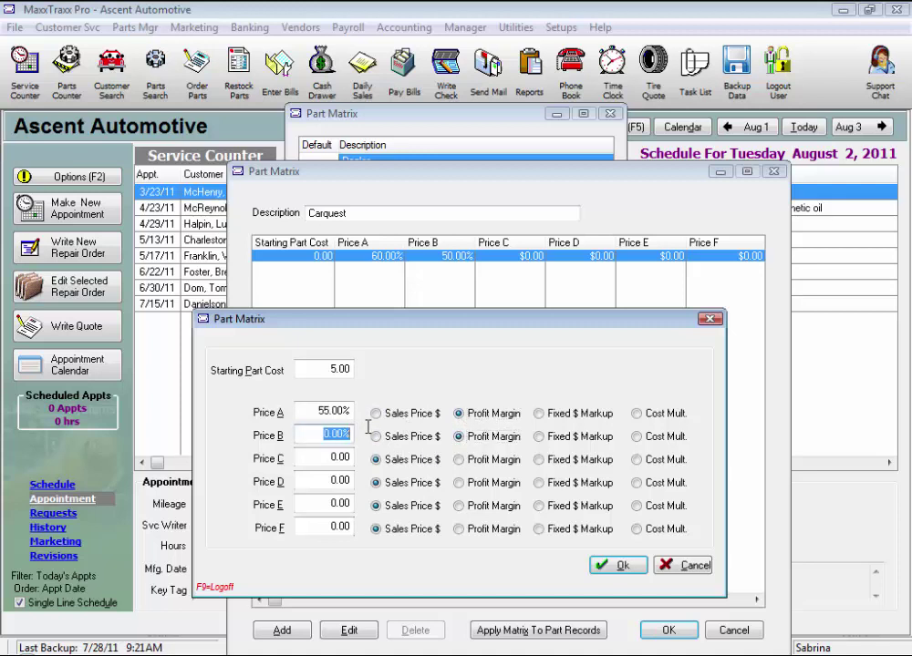
{"action": "type", "text": "45"}
{"action": "key", "text": "Tab"}
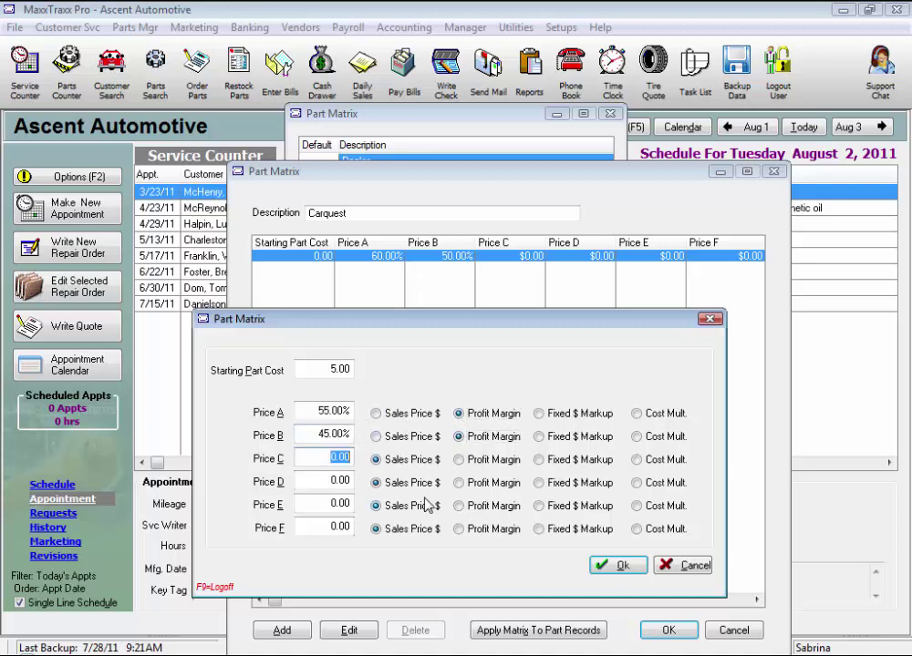
{"action": "left_click", "coordinate": [612, 567]}
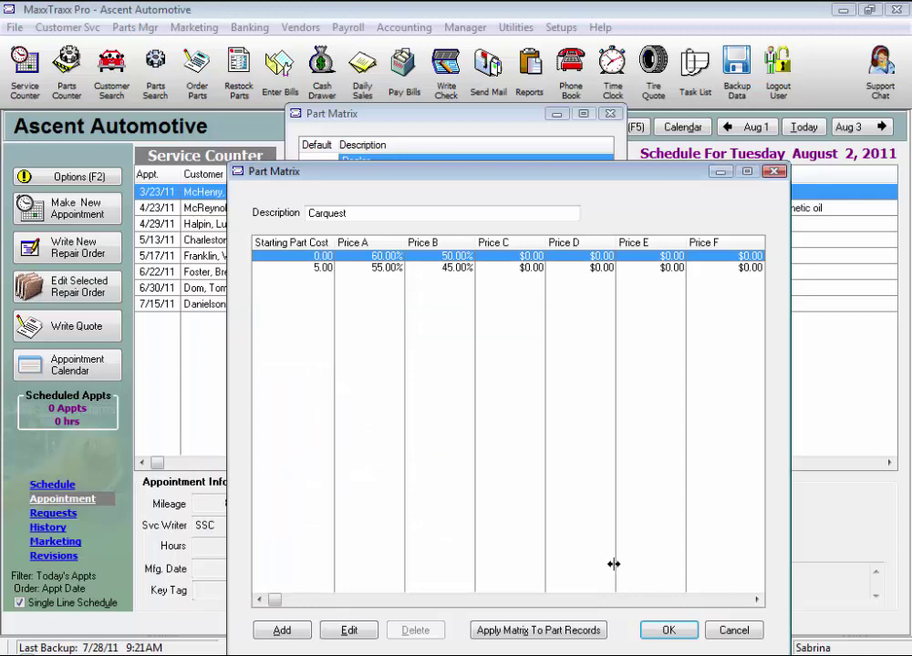
Add a 25.00 starting-cost tier with Price A at 50% profit margin
{"action": "left_click", "coordinate": [299, 635]}
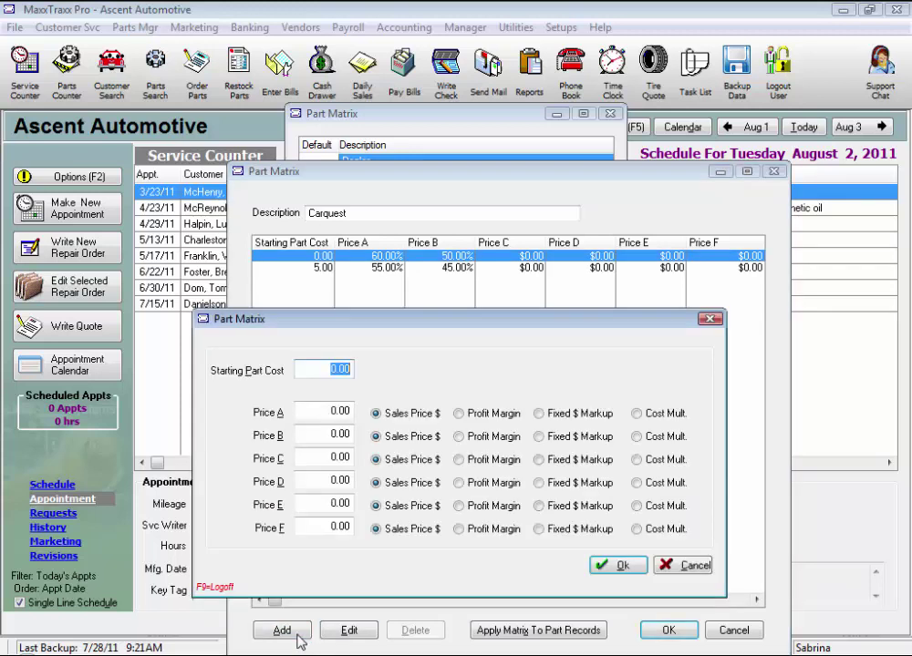
{"action": "type", "text": "25"}
{"action": "key", "text": "Tab"}
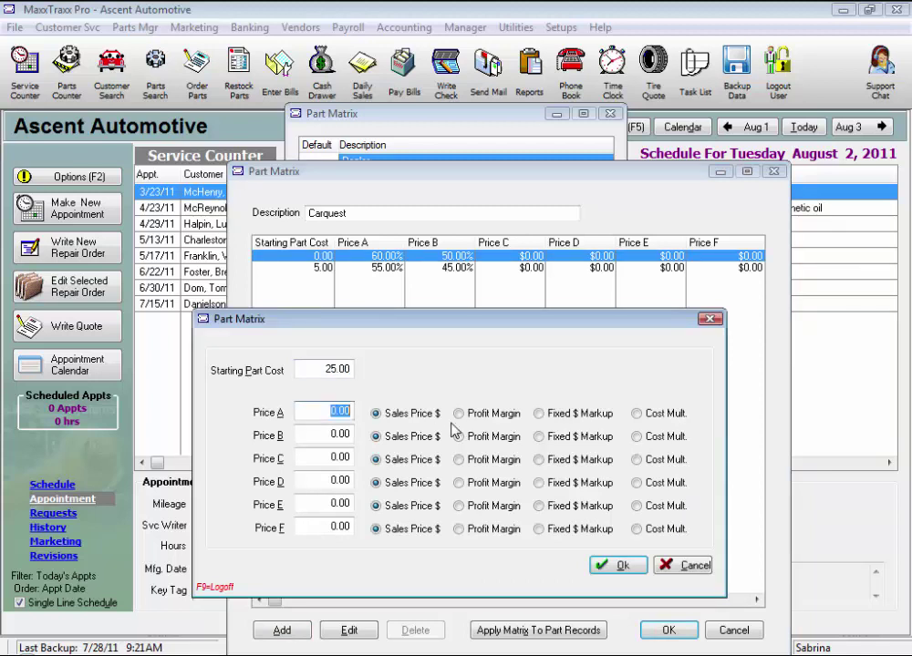
{"action": "left_click", "coordinate": [459, 414]}
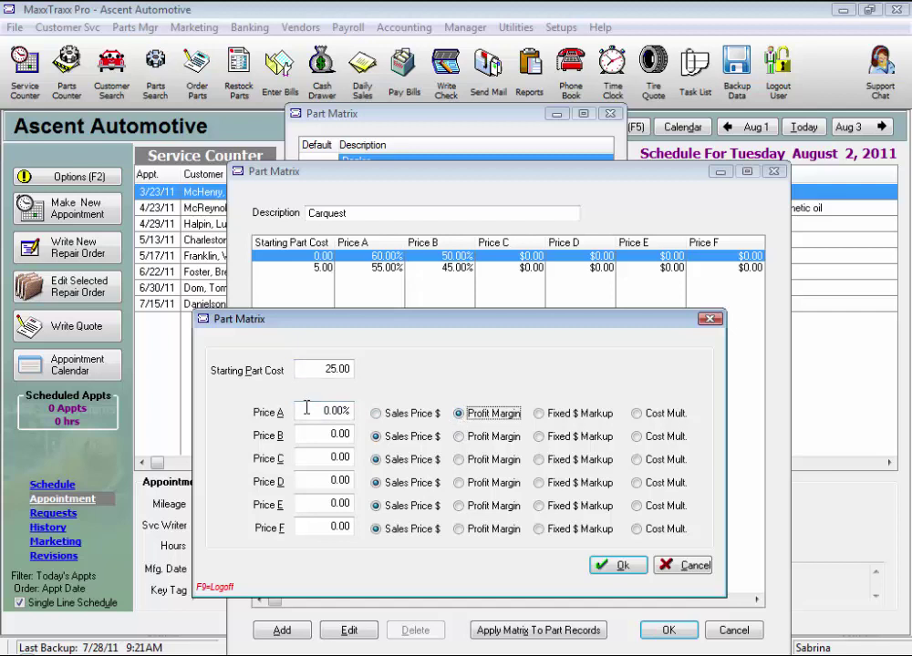
{"action": "double_click", "coordinate": [310, 411]}
{"action": "type", "text": "50"}
{"action": "key", "text": "Tab"}
Set the 25.00 tier's Price B to 40% profit margin and save it
{"action": "left_click", "coordinate": [459, 437]}
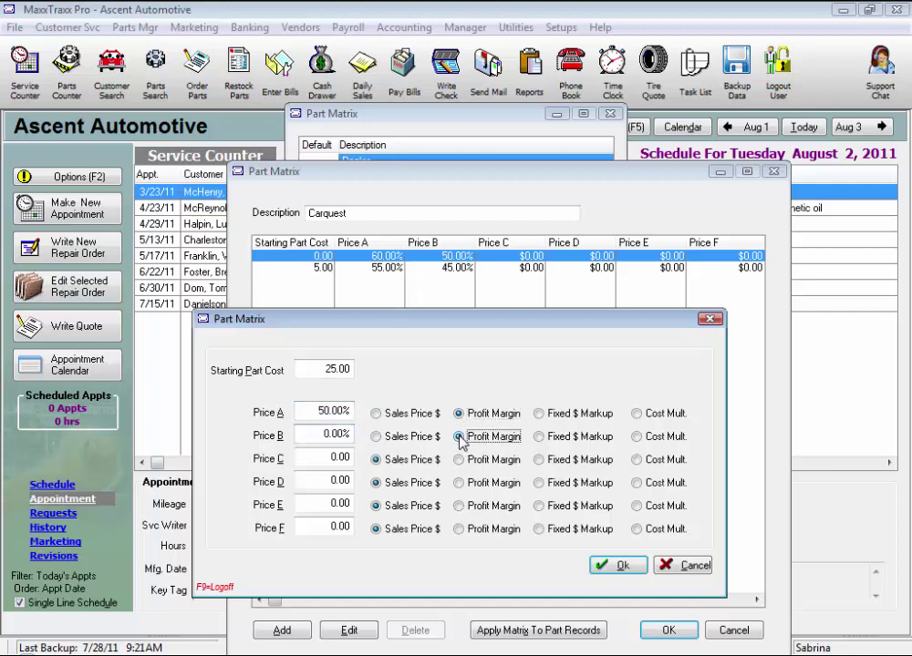
{"action": "double_click", "coordinate": [324, 436]}
{"action": "type", "text": "40"}
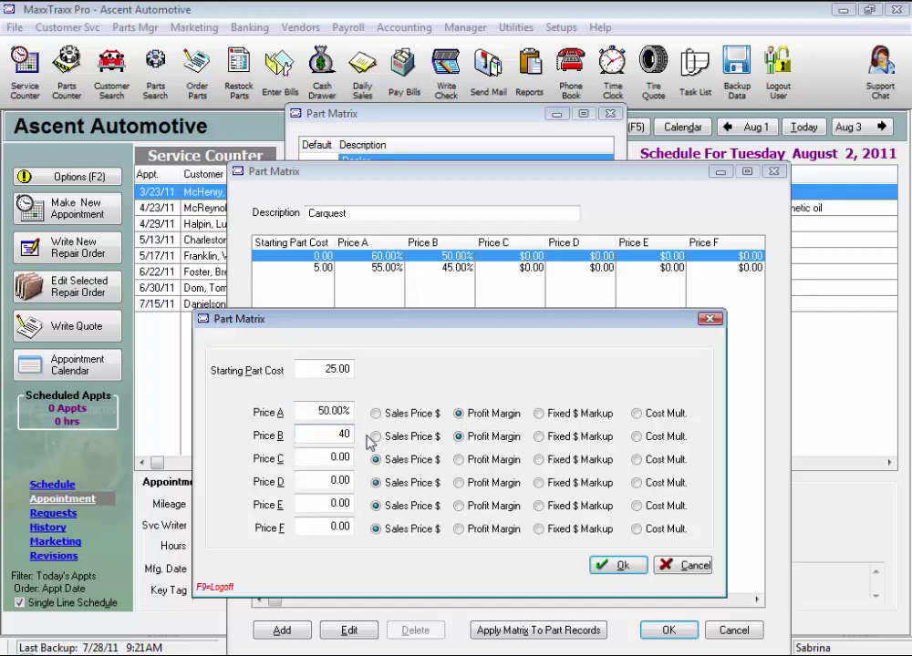
{"action": "key", "text": "Tab"}
{"action": "left_click", "coordinate": [620, 567]}
Add a 50.00 starting-cost tier with 45% Price A and 35% Price B profit margins
{"action": "left_click", "coordinate": [304, 638]}
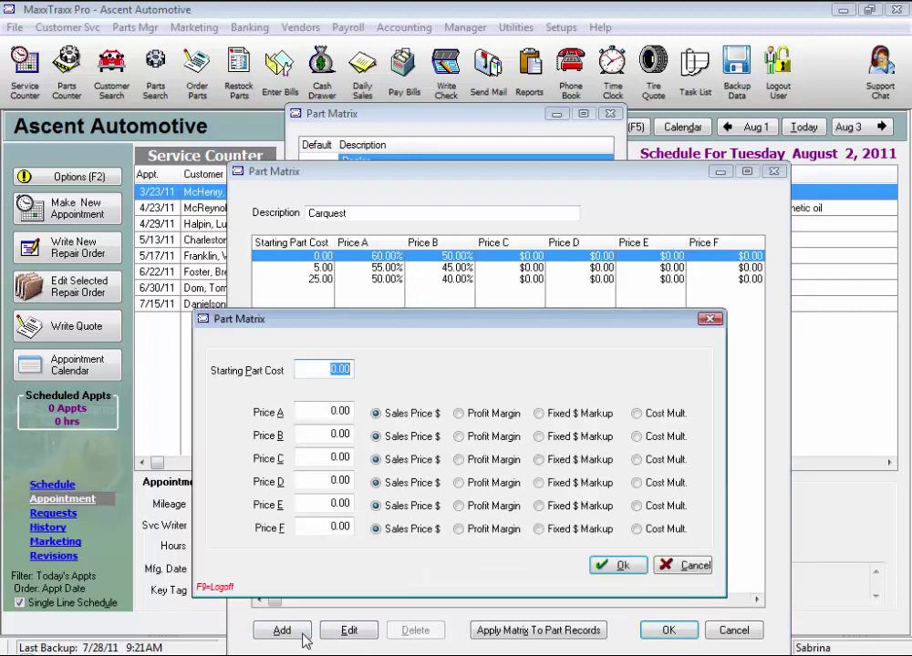
{"action": "type", "text": "50"}
{"action": "key", "text": "Tab"}
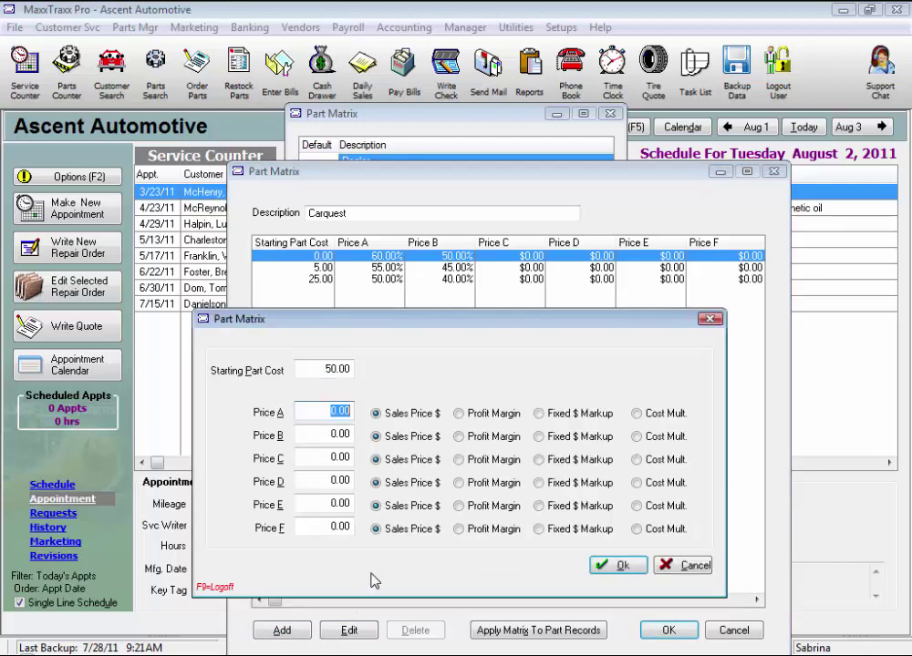
{"action": "left_click", "coordinate": [459, 413]}
{"action": "type", "text": "45"}
{"action": "key", "text": "Tab"}
{"action": "left_click", "coordinate": [459, 436]}
{"action": "type", "text": "35"}
{"action": "key", "text": "Tab"}
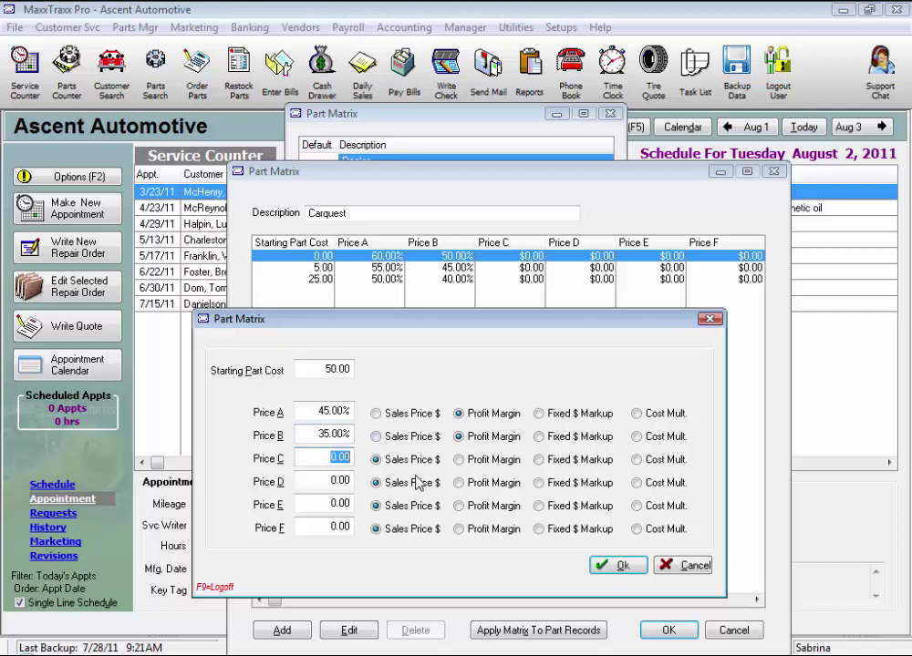
{"action": "left_click", "coordinate": [616, 567]}
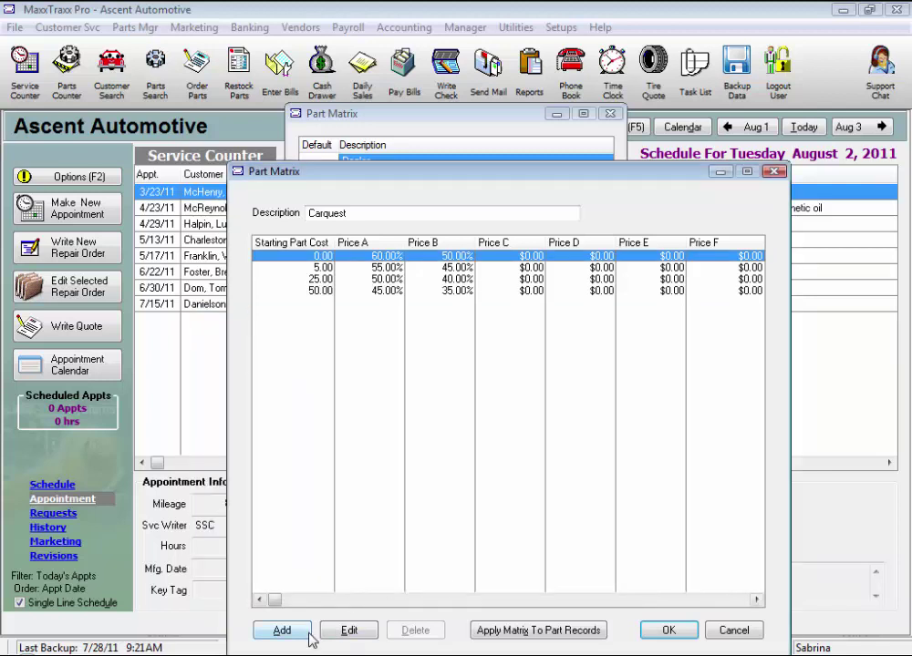
Add a 100.00 starting-cost tier with Price A at 40% profit margin
{"action": "left_click", "coordinate": [305, 636]}
{"action": "type", "text": "100"}
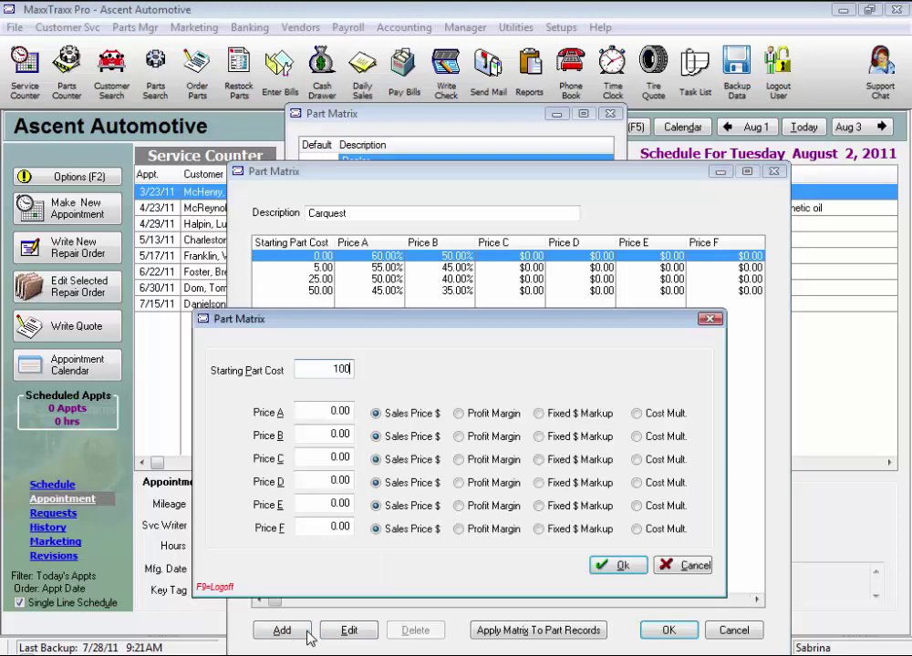
{"action": "left_click", "coordinate": [459, 413]}
{"action": "left_click", "coordinate": [320, 411]}
{"action": "left_click_drag", "start_coordinate": [320, 411], "coordinate": [371, 415]}
{"action": "type", "text": "4"}
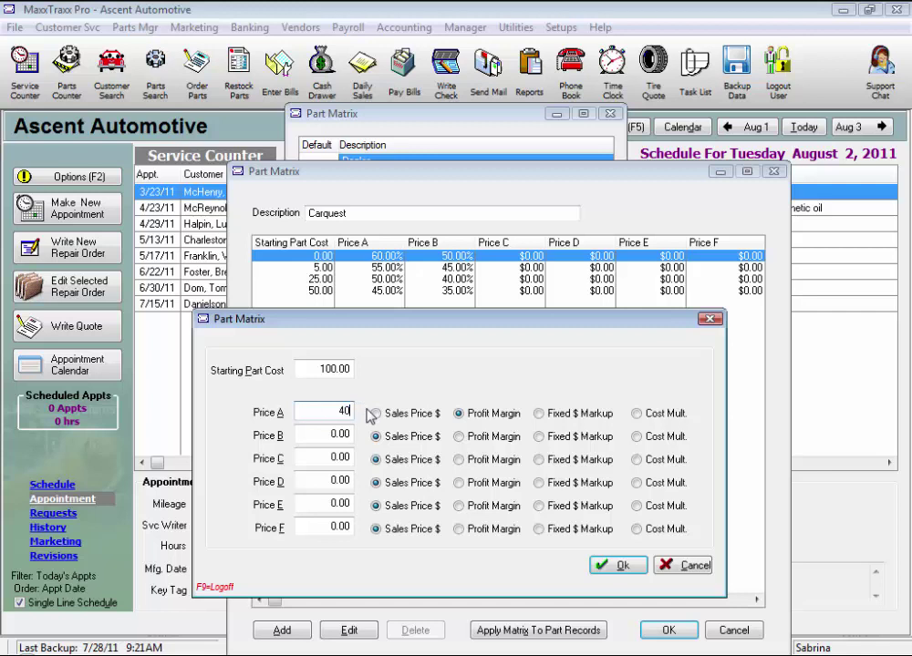
{"action": "type", "text": "0"}
{"action": "key", "text": "Tab"}
Set the 100.00 tier's Price B to 30% profit margin and save it
{"action": "left_click", "coordinate": [458, 435]}
{"action": "left_click_drag", "start_coordinate": [313, 440], "coordinate": [393, 444]}
{"action": "type", "text": "3"}
{"action": "key", "text": "Tab"}
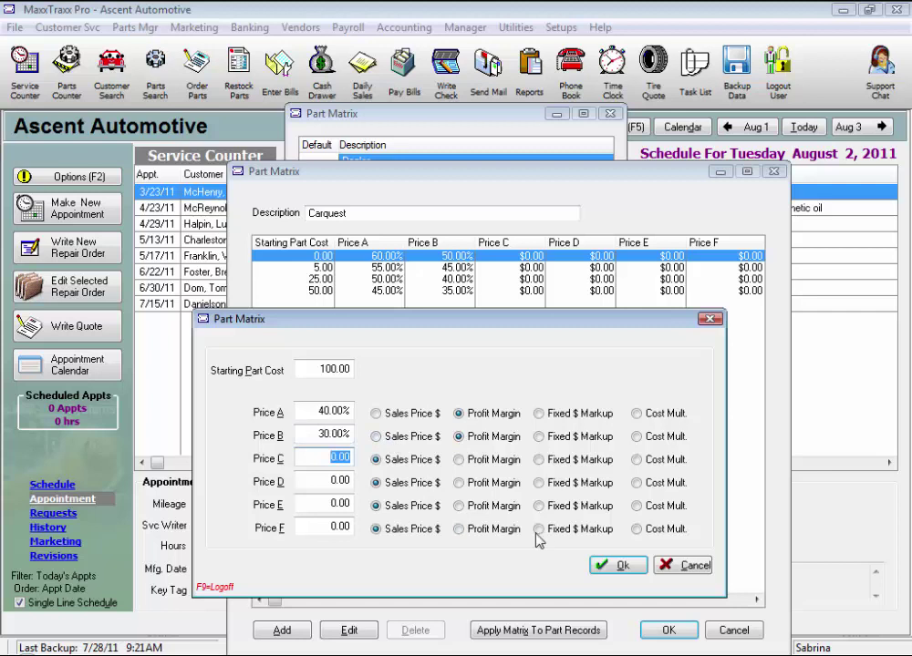
{"action": "left_click", "coordinate": [620, 566]}
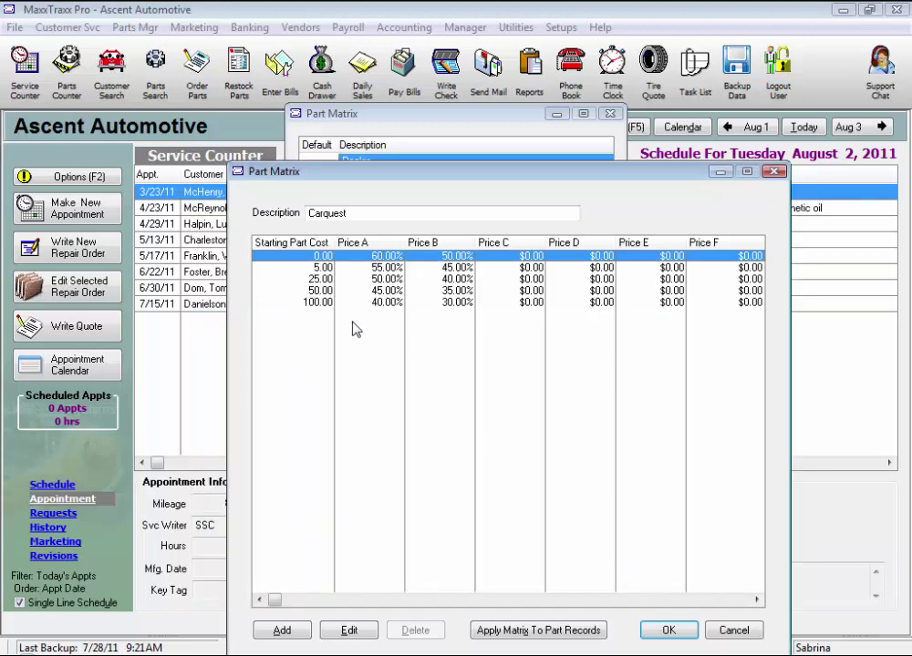
Edit the 0.00 tier so Price C is a 2.00 cost multiplier, and save it
{"action": "left_click", "coordinate": [349, 630]}
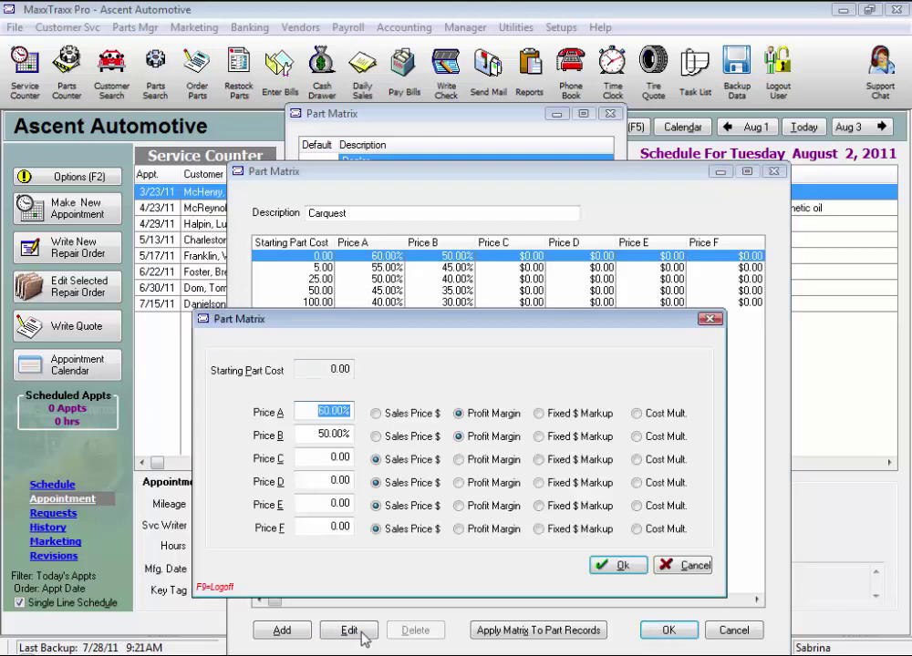
{"action": "left_click", "coordinate": [330, 457]}
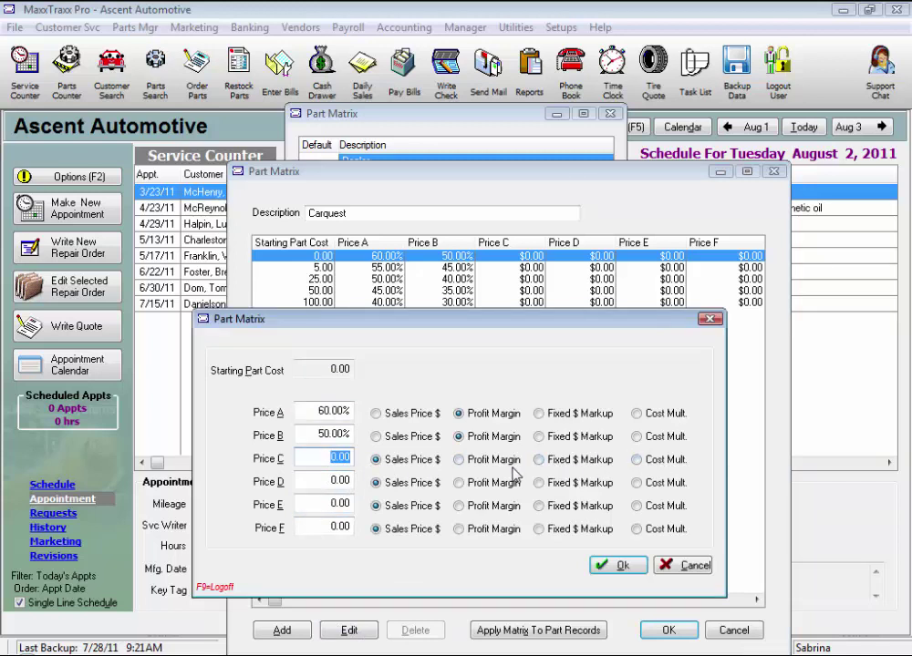
{"action": "left_click", "coordinate": [638, 461]}
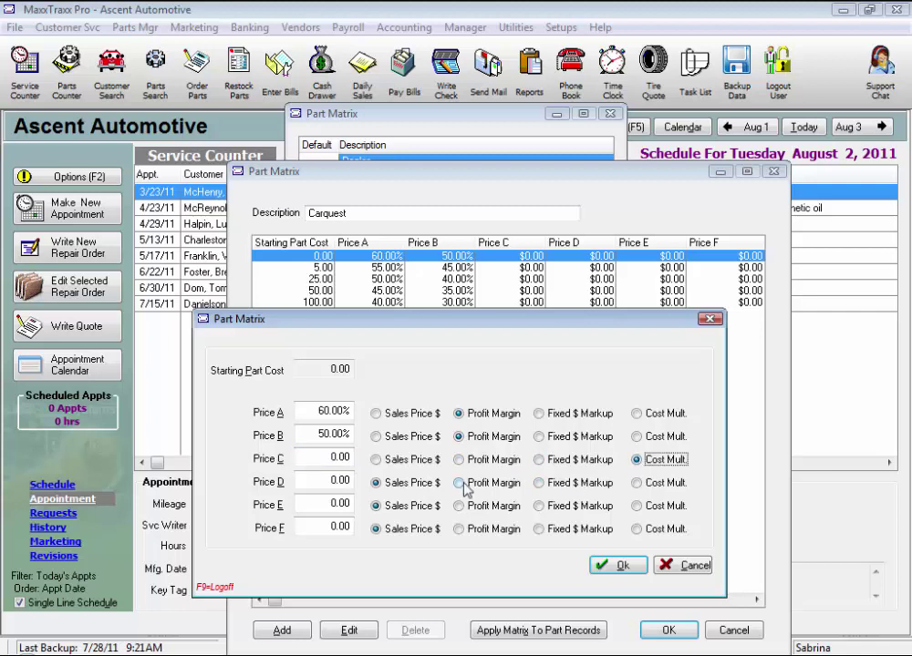
{"action": "left_click", "coordinate": [360, 457]}
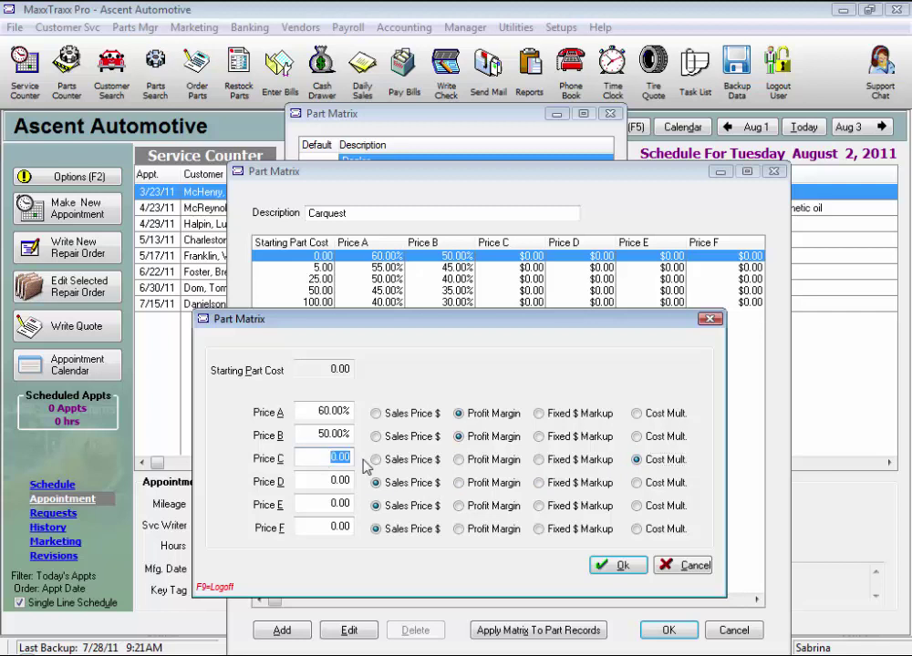
{"action": "type", "text": "2"}
{"action": "key", "text": "Tab"}
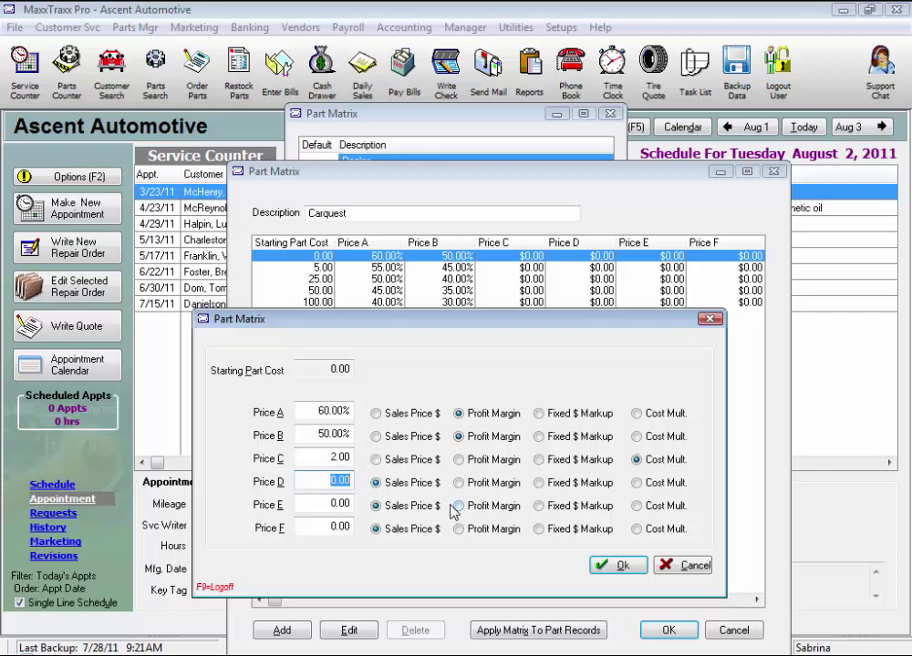
{"action": "left_click", "coordinate": [616, 565]}
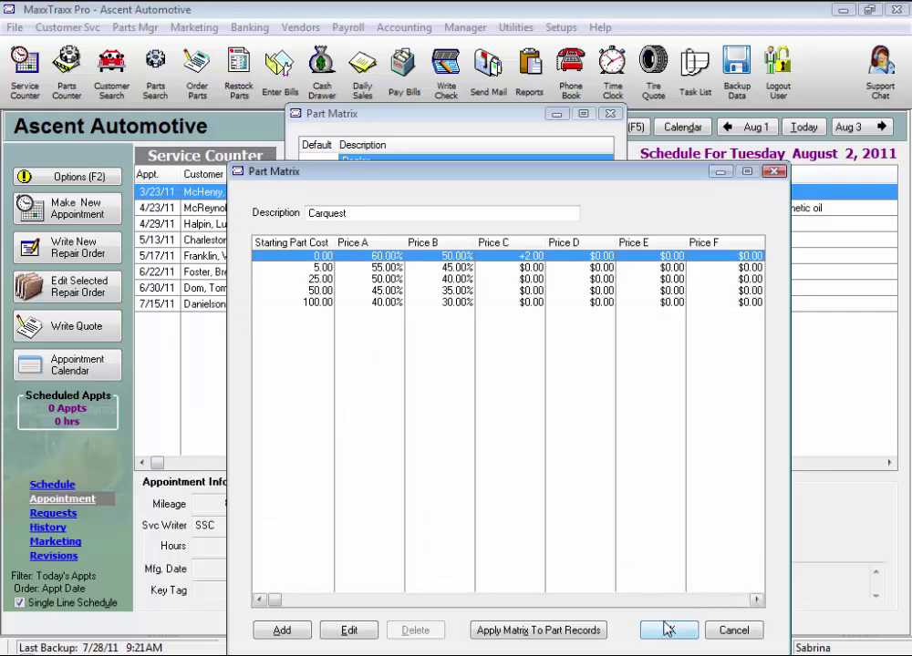
Save and close the Carquest matrix, then open the Oil filters matrix
{"action": "left_click", "coordinate": [670, 630]}
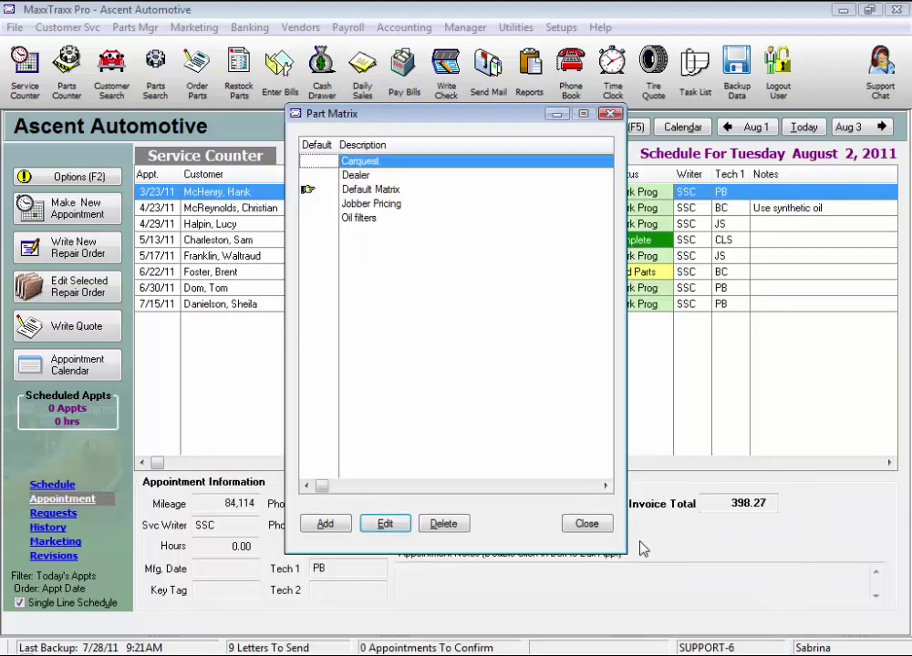
{"action": "left_click", "coordinate": [364, 221]}
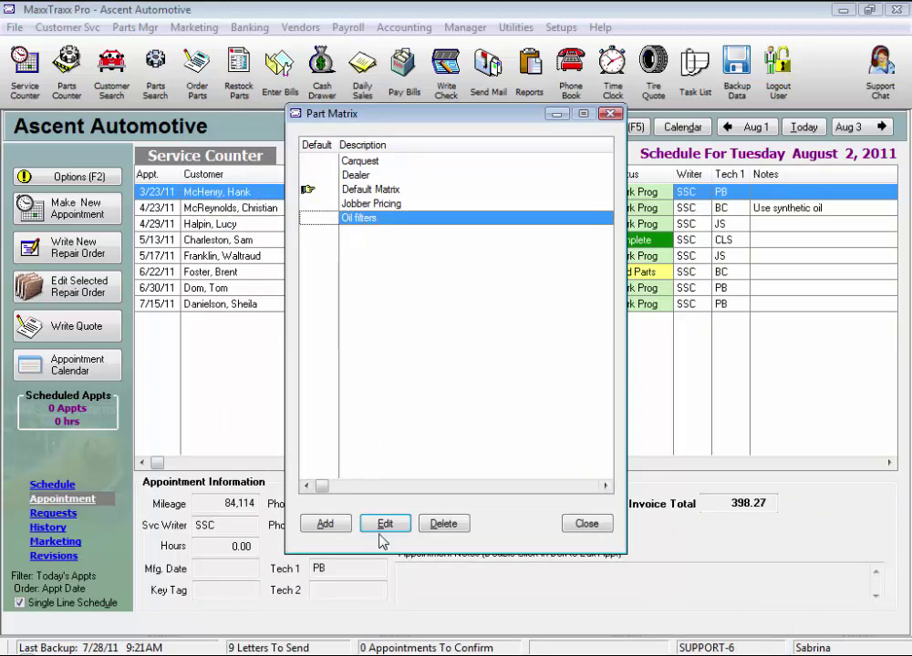
{"action": "double_click", "coordinate": [392, 220]}
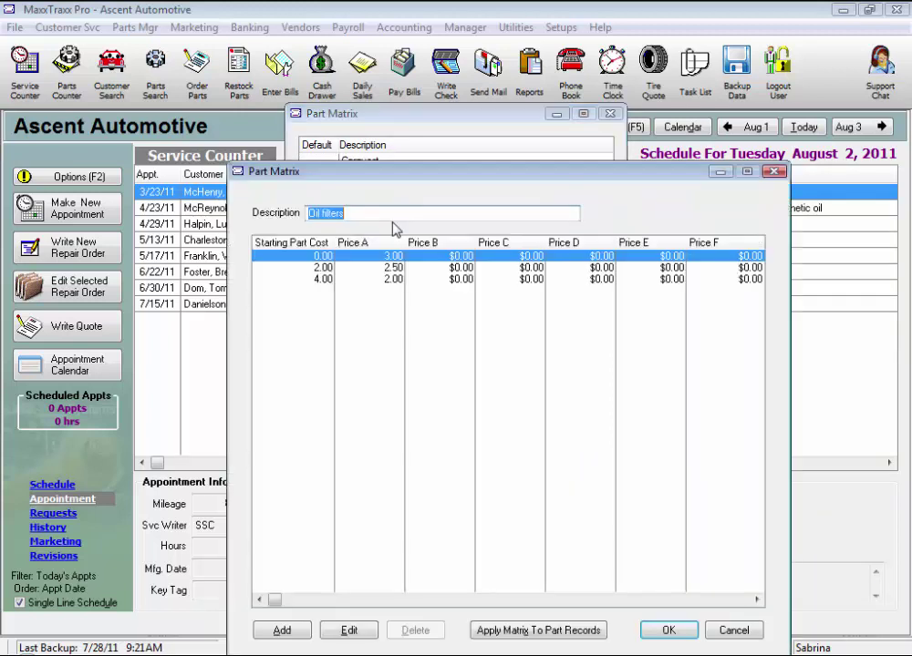
{"action": "double_click", "coordinate": [363, 265]}
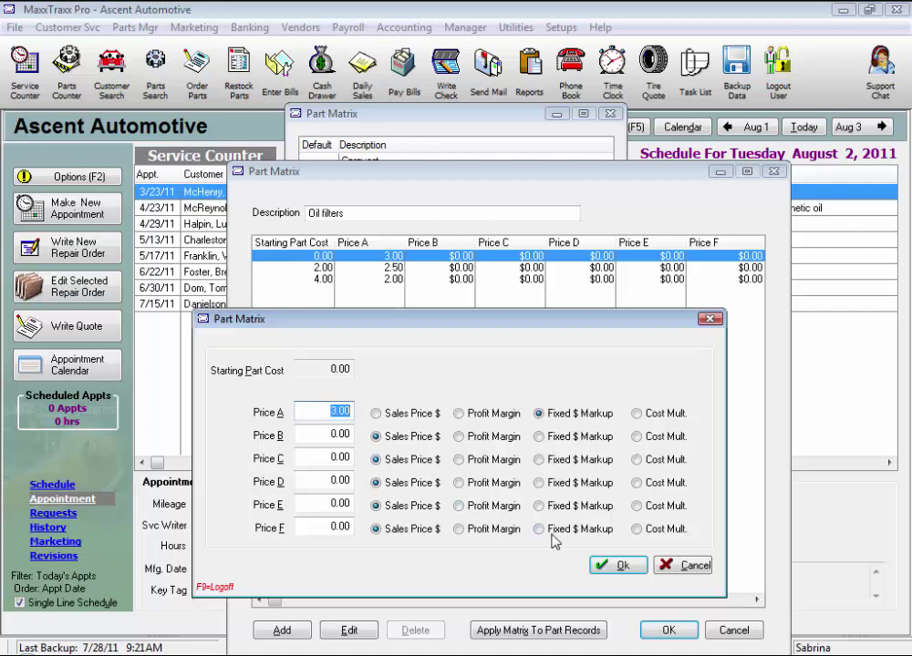
{"action": "left_click", "coordinate": [615, 565]}
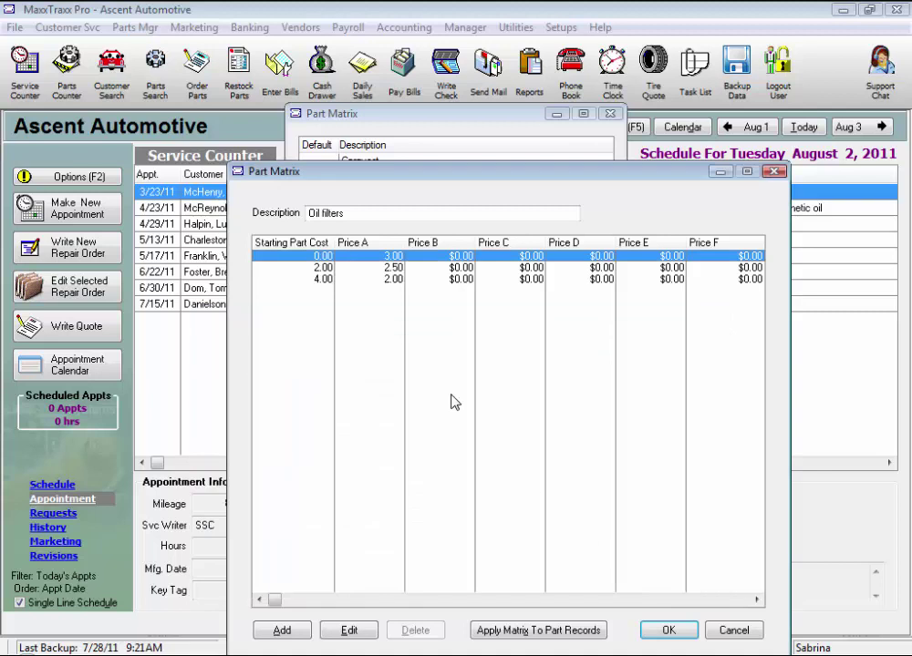
Review the 2.00 and 4.00 Oil filters tiers without changes, then open the 0.00 tier
{"action": "double_click", "coordinate": [392, 270]}
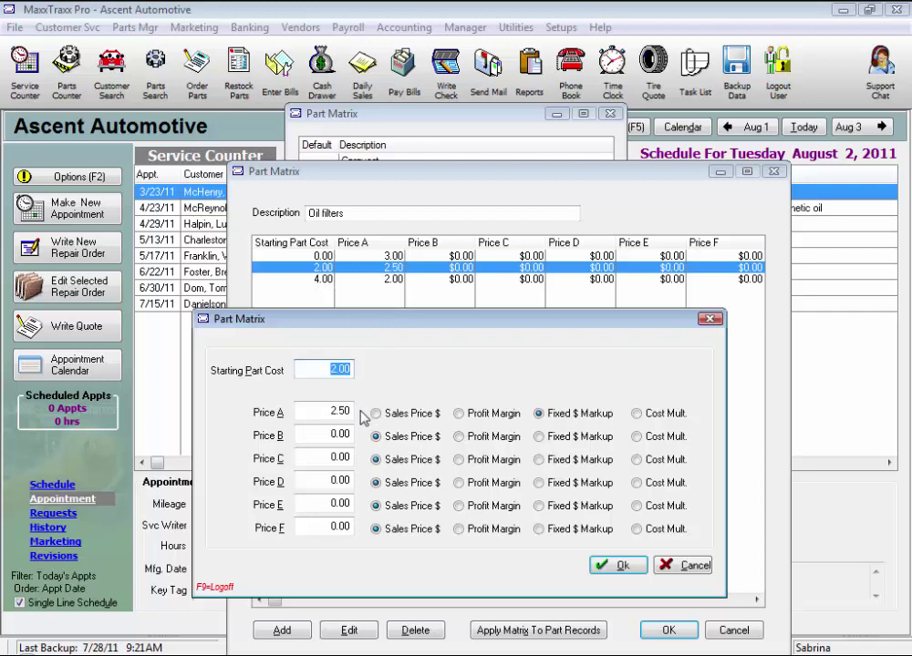
{"action": "left_click_drag", "start_coordinate": [326, 413], "coordinate": [355, 411]}
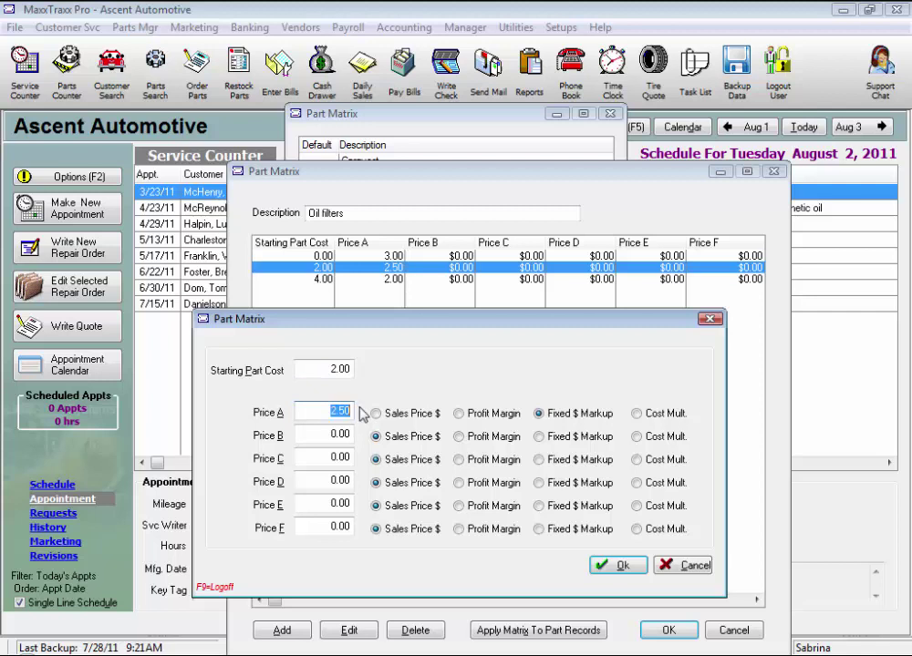
{"action": "left_click", "coordinate": [625, 569]}
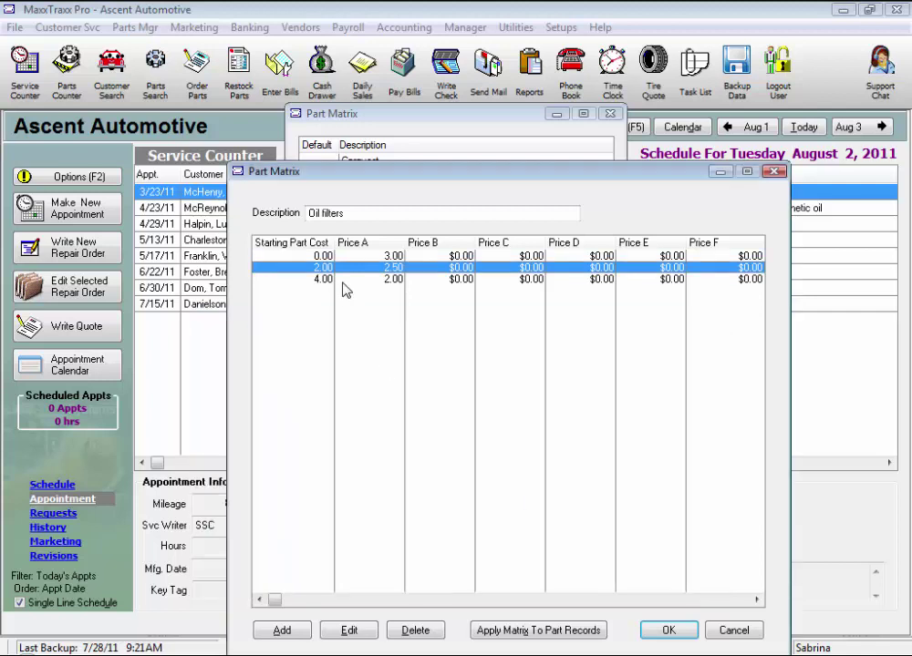
{"action": "double_click", "coordinate": [333, 280]}
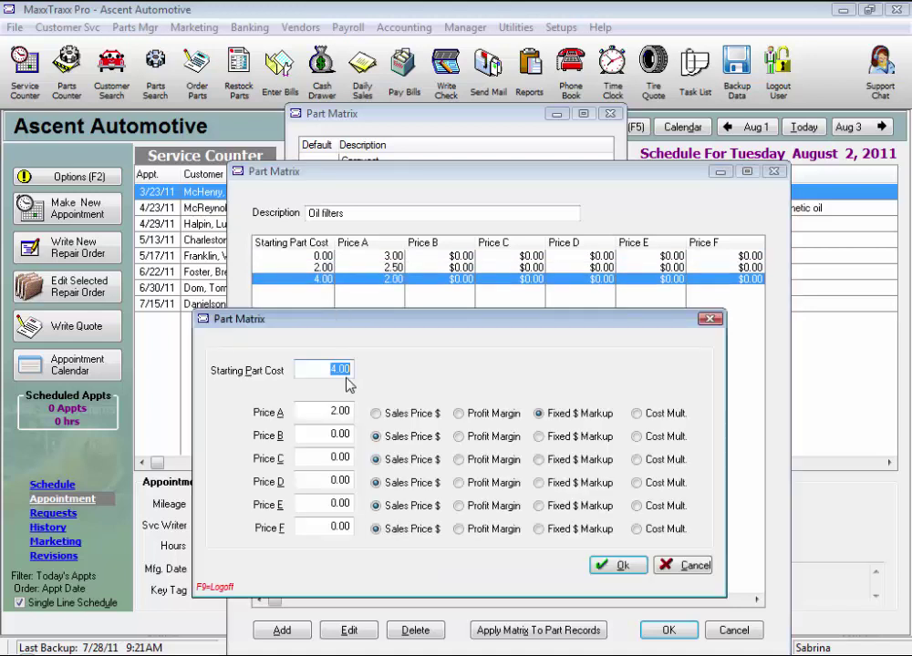
{"action": "left_click", "coordinate": [328, 410]}
{"action": "left_click", "coordinate": [621, 567]}
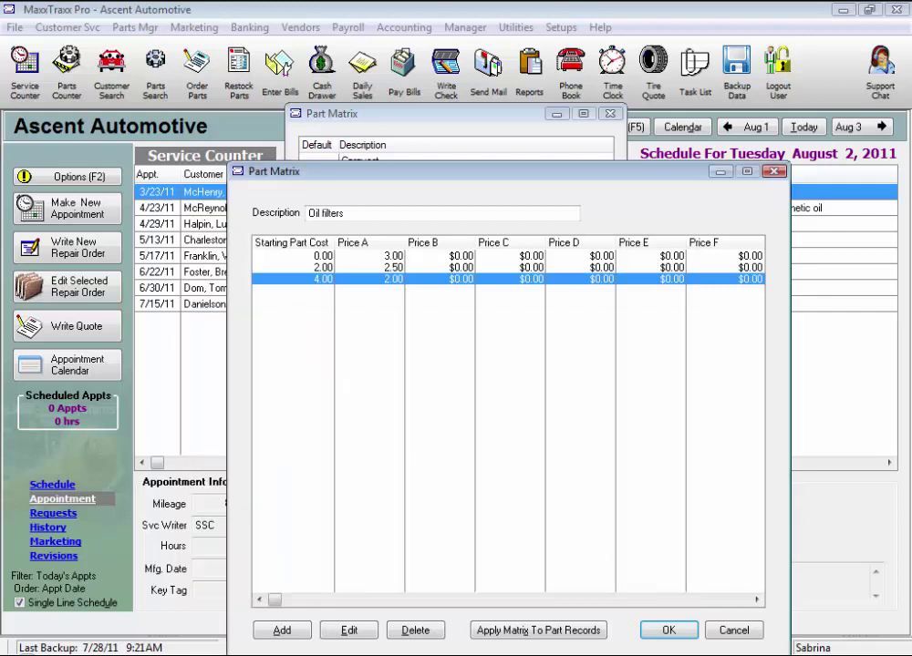
{"action": "left_click", "coordinate": [372, 258]}
{"action": "double_click", "coordinate": [372, 264]}
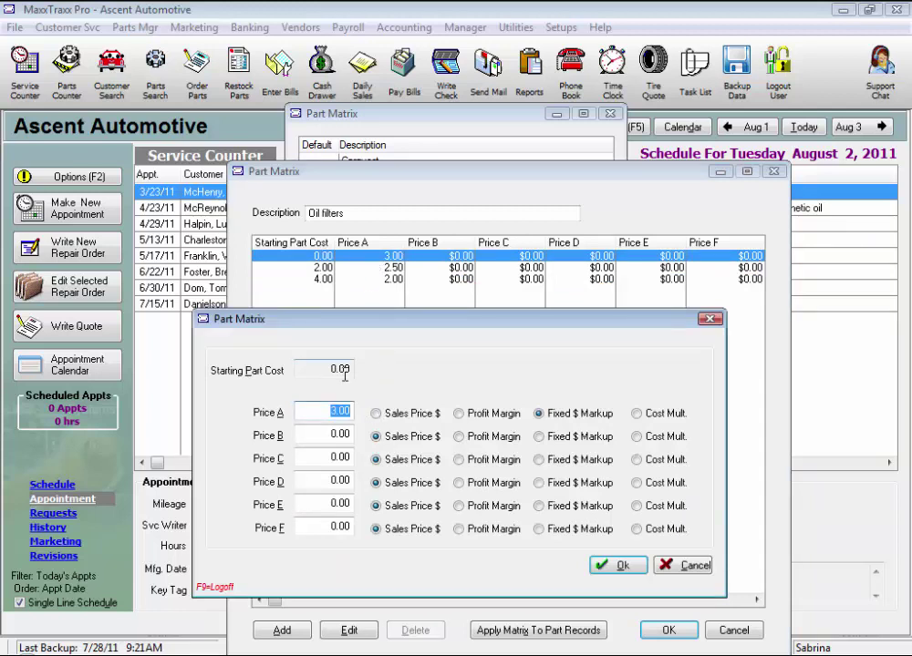
Give the 0.00 tier a flat Price A sales price of $4.95
{"action": "left_click", "coordinate": [376, 414]}
{"action": "key", "text": "shift+Tab"}
{"action": "type", "text": "4.95"}
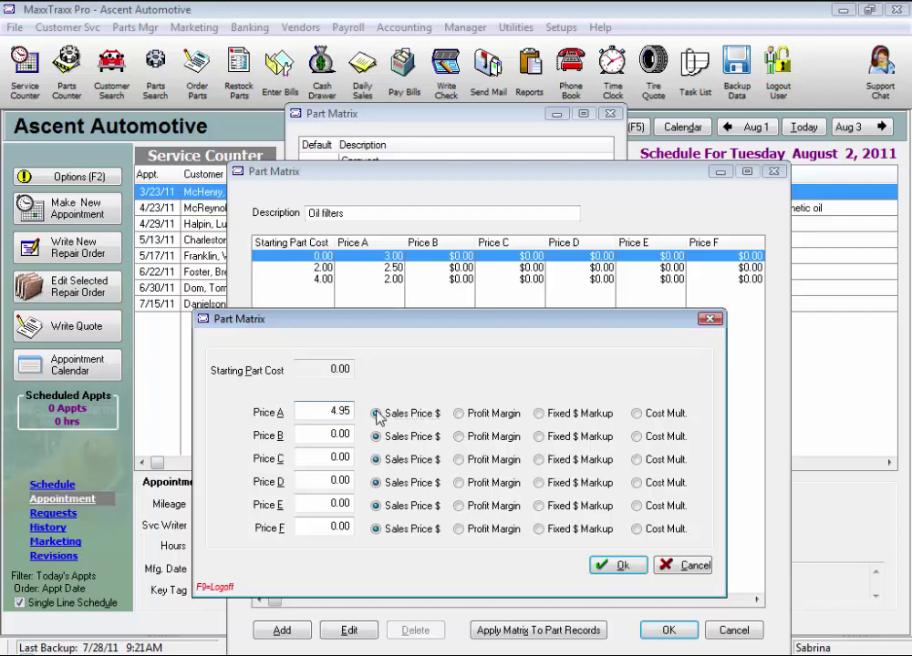
{"action": "key", "text": "Return"}
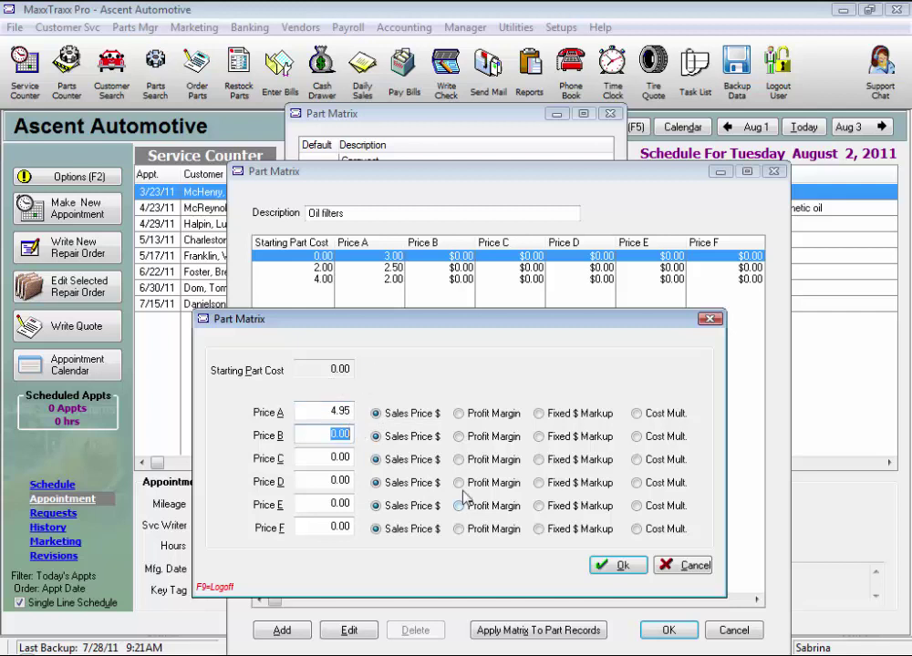
{"action": "left_click", "coordinate": [624, 565]}
Give the 2.00 tier a flat Price A sales price of $5.95
{"action": "left_click", "coordinate": [372, 270]}
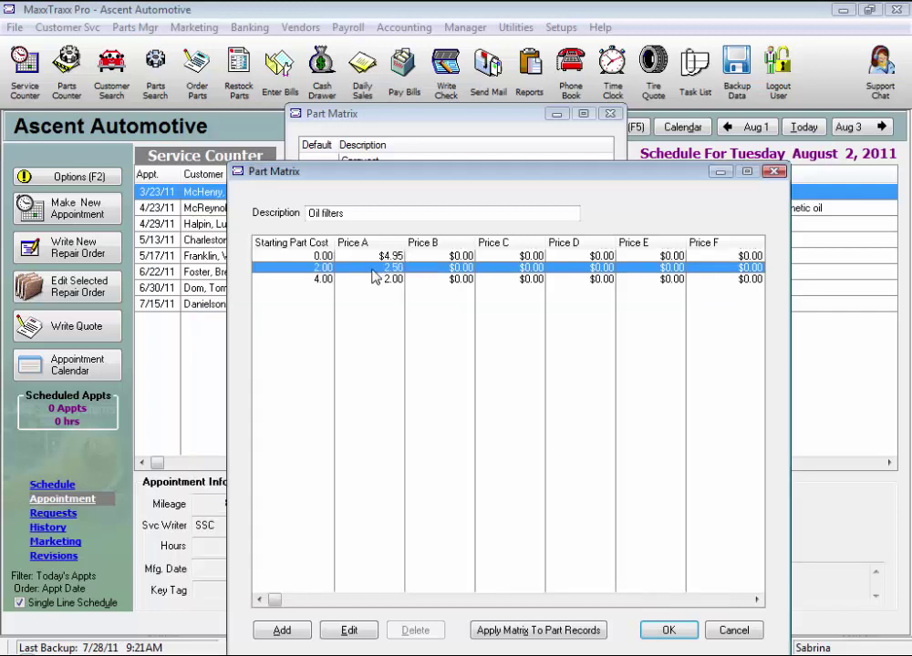
{"action": "double_click", "coordinate": [372, 270]}
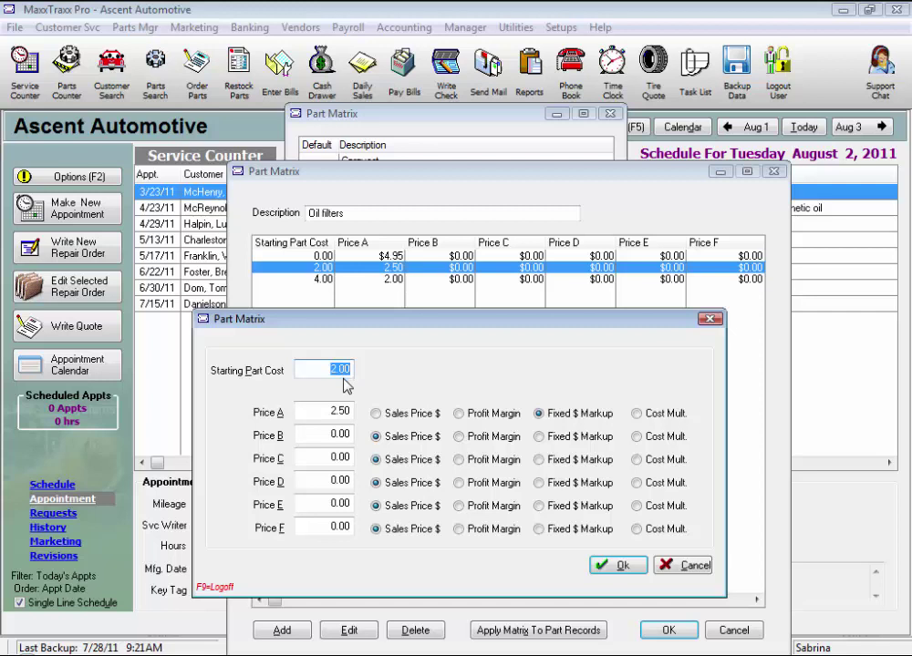
{"action": "left_click", "coordinate": [376, 413]}
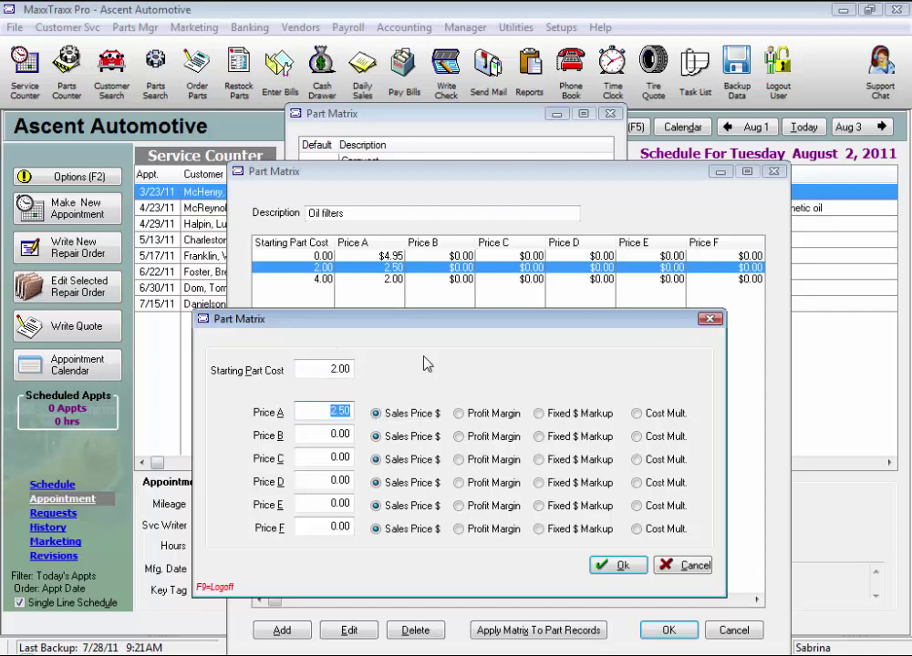
{"action": "type", "text": "5.95"}
{"action": "key", "text": "Tab"}
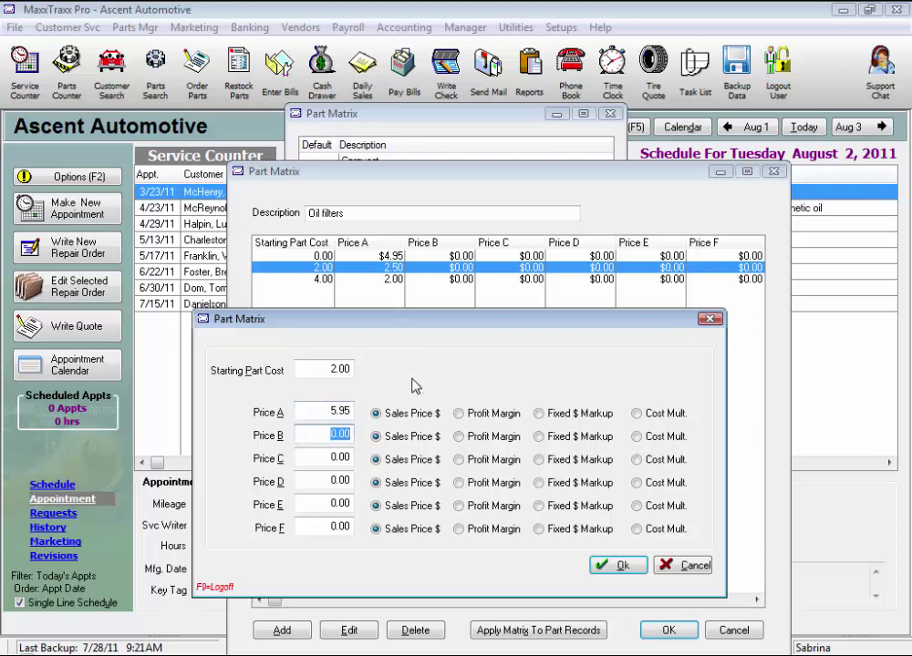
{"action": "left_click", "coordinate": [636, 573]}
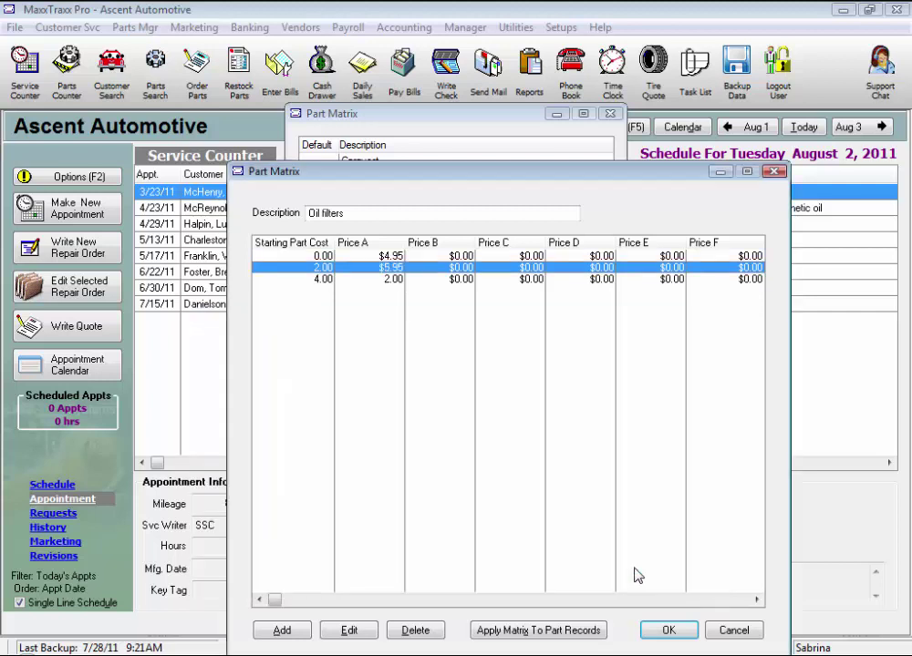
Switch the 4.00 Oil filters tier's Price A to a flat $7.95 sales price
{"action": "double_click", "coordinate": [390, 280]}
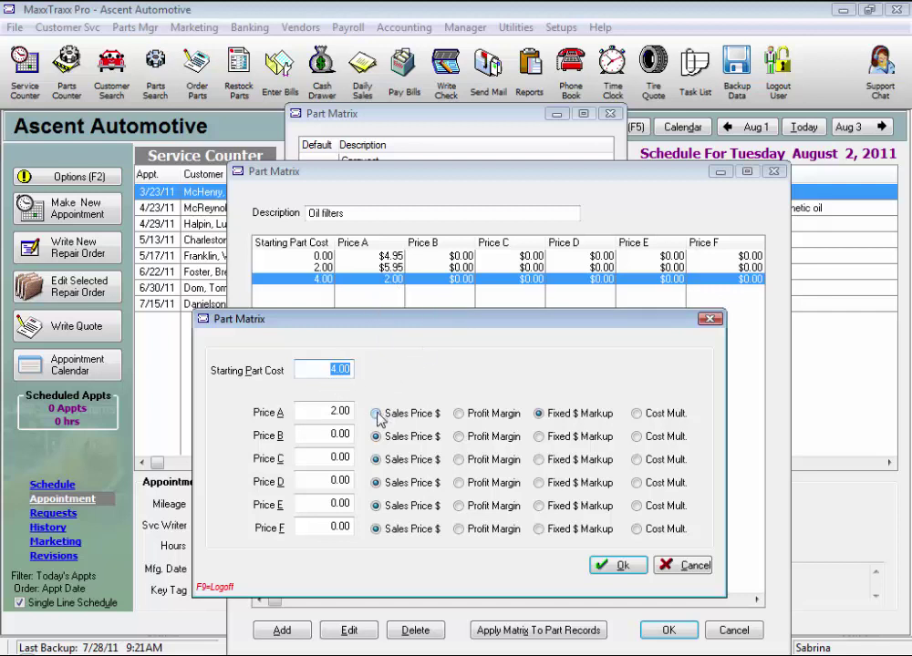
{"action": "left_click", "coordinate": [377, 414]}
{"action": "left_click", "coordinate": [336, 411]}
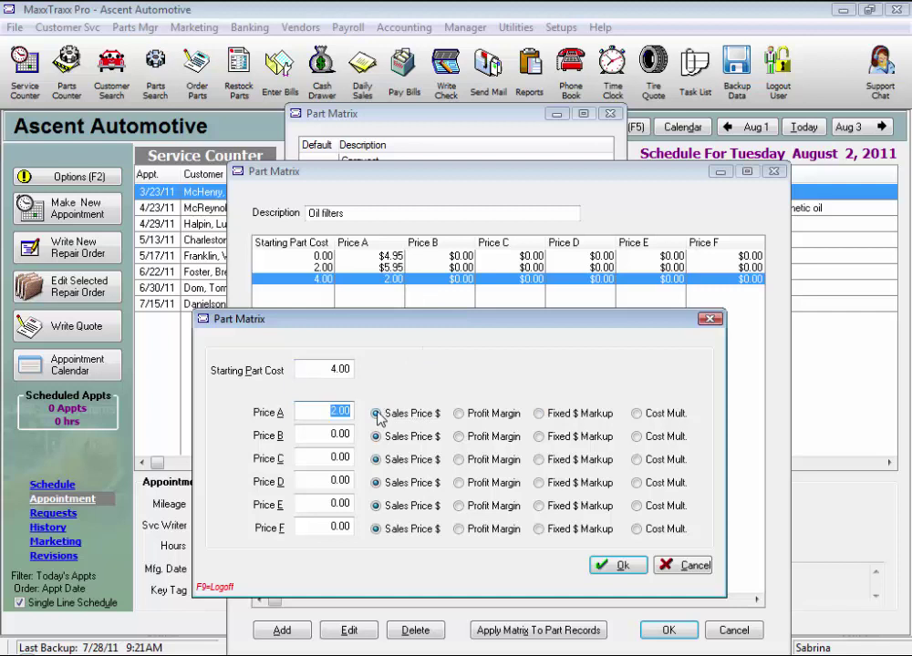
{"action": "type", "text": "7.95"}
{"action": "key", "text": "Tab"}
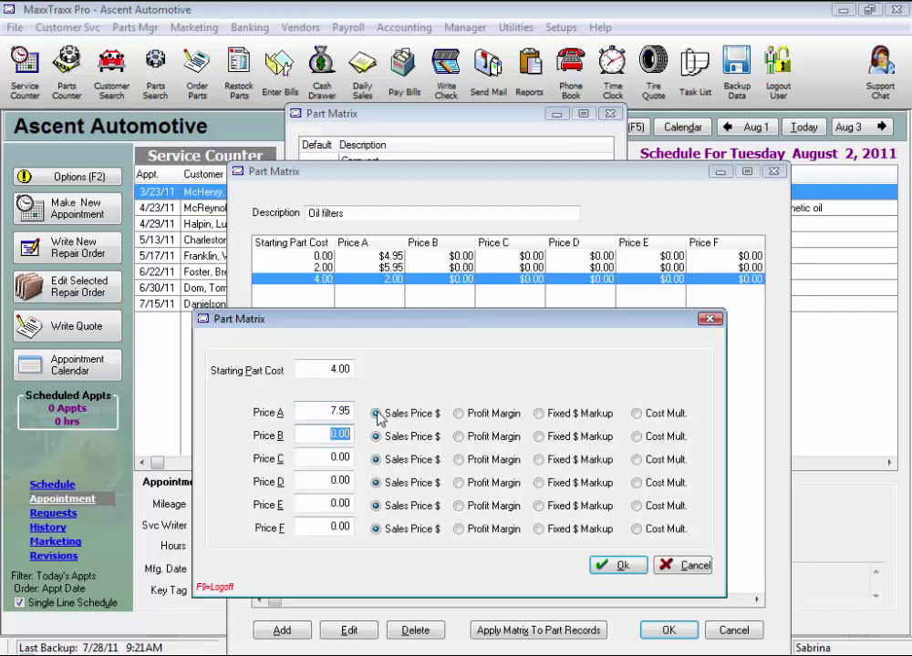
{"action": "left_click", "coordinate": [333, 412]}
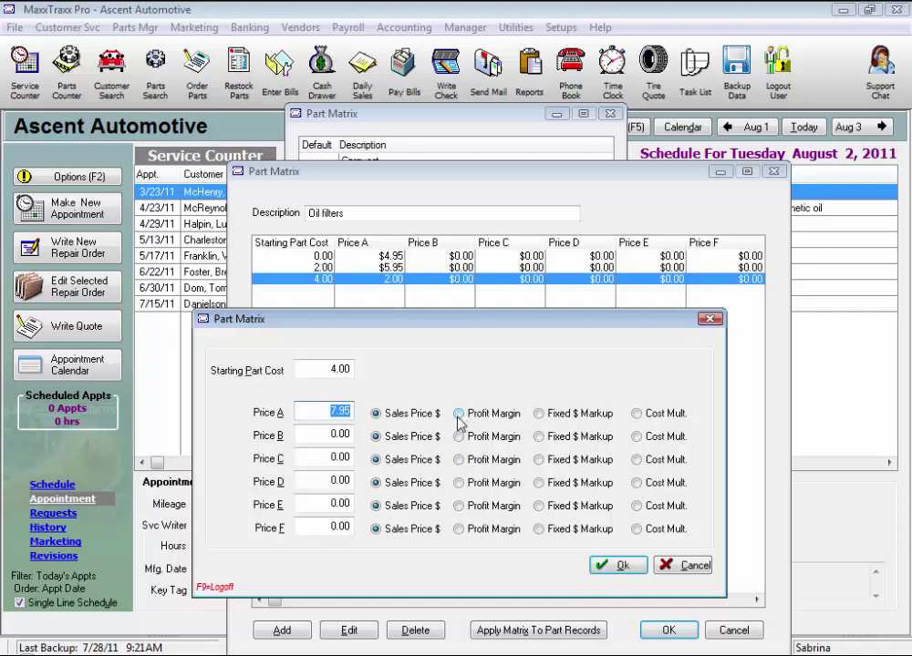
{"action": "left_click", "coordinate": [620, 566]}
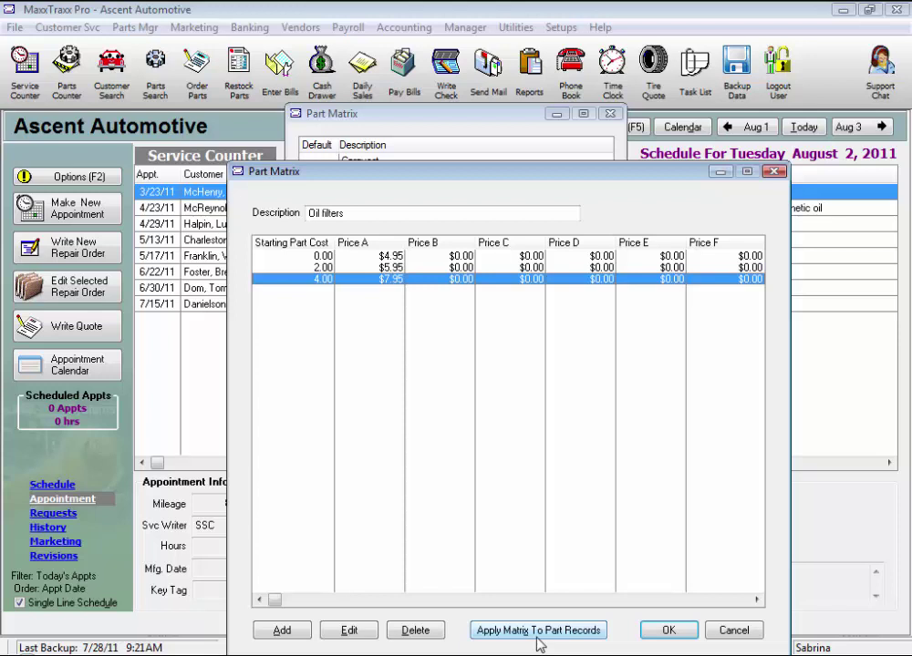
Cancel out of the Oil filters matrix and close the Part Matrix list
{"action": "left_click", "coordinate": [734, 631]}
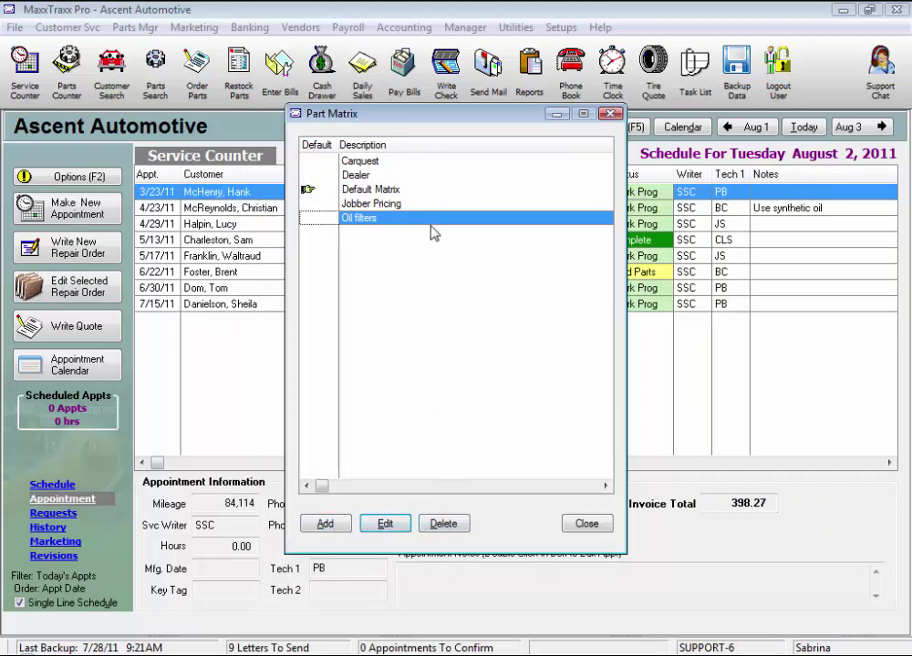
{"action": "left_click", "coordinate": [586, 524]}
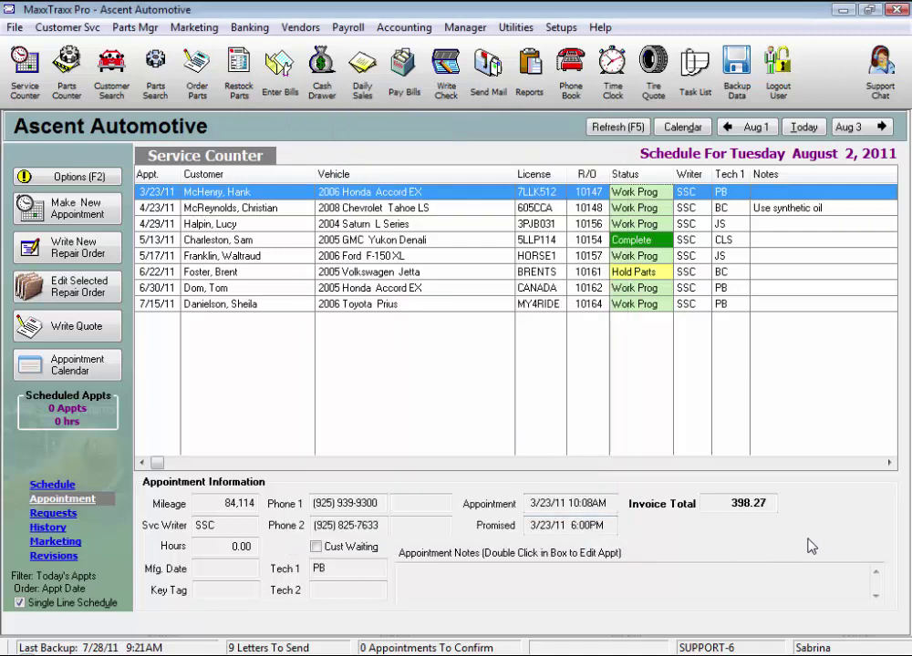